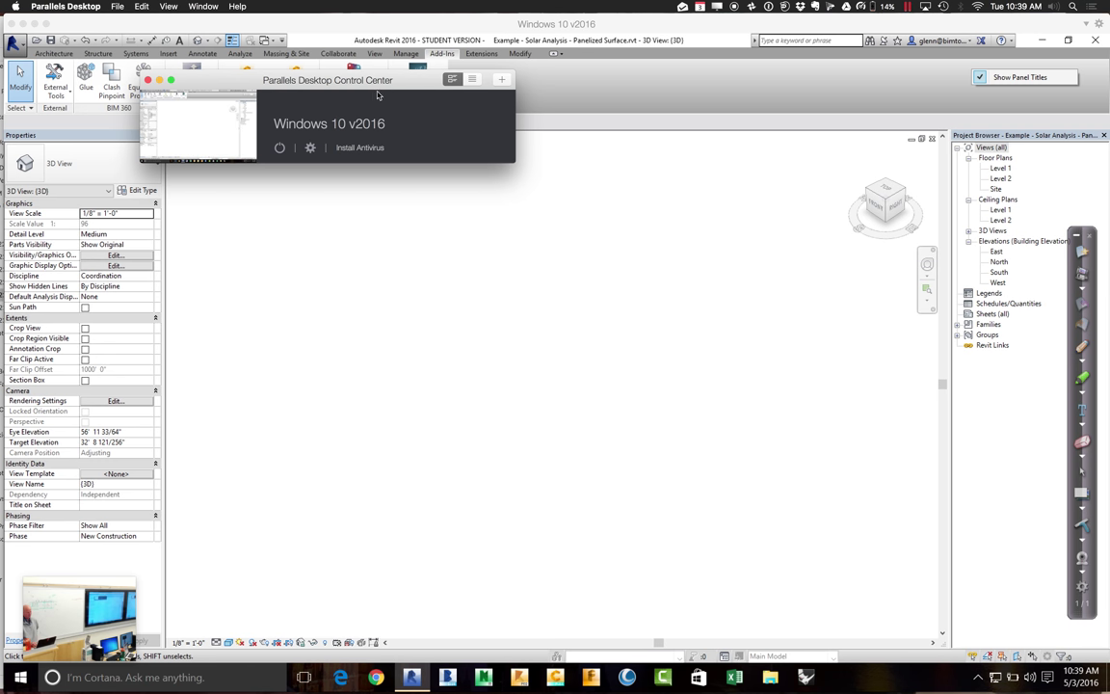
Step: Launch the Dynamo 1.0 visual programming add-in from the open Revit project
{"action": "left_click", "coordinate": [291, 260]}
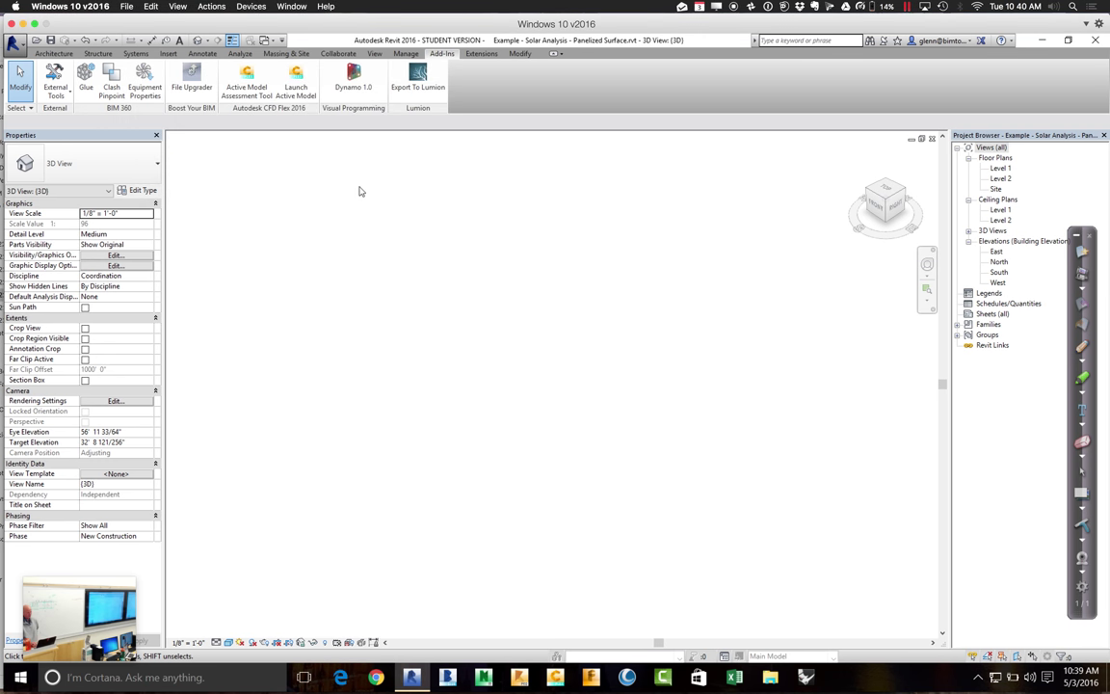
{"action": "left_click", "coordinate": [352, 89]}
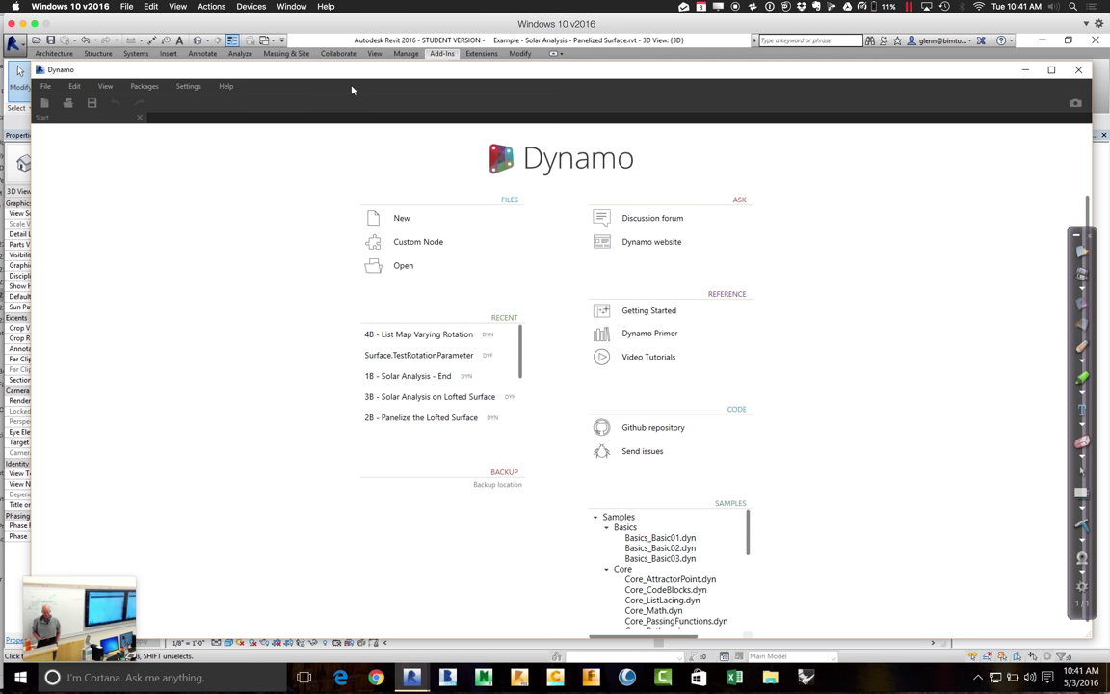
Step: Open the dynamobim.org website in Chrome
{"action": "left_click", "coordinate": [375, 677]}
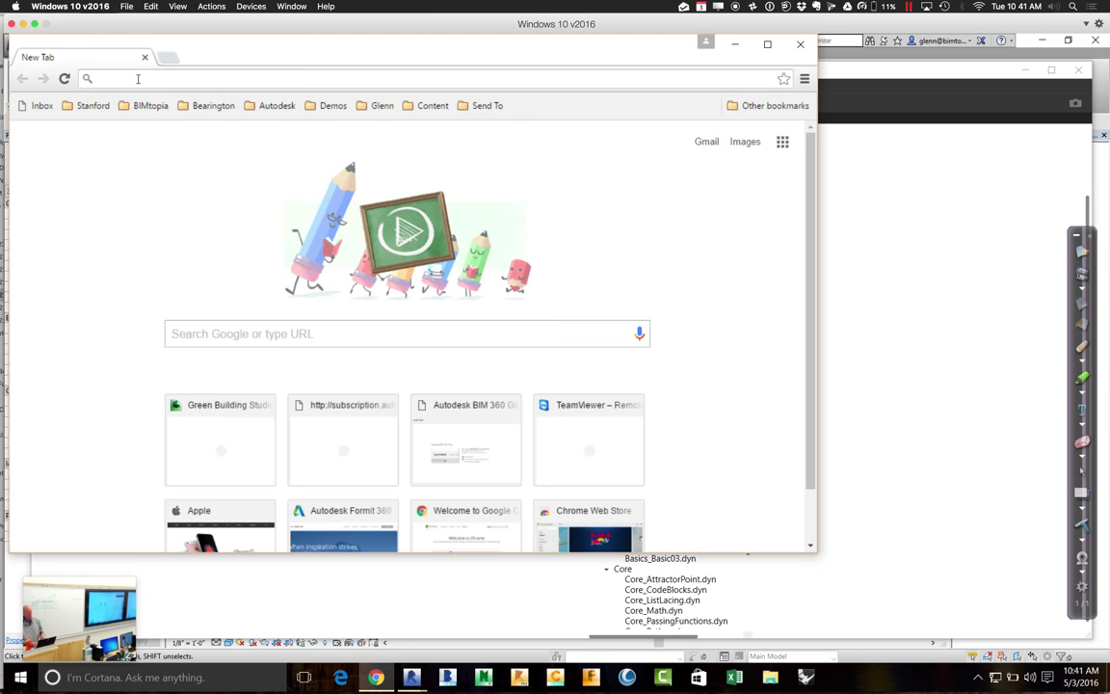
{"action": "type", "text": "dyan"}
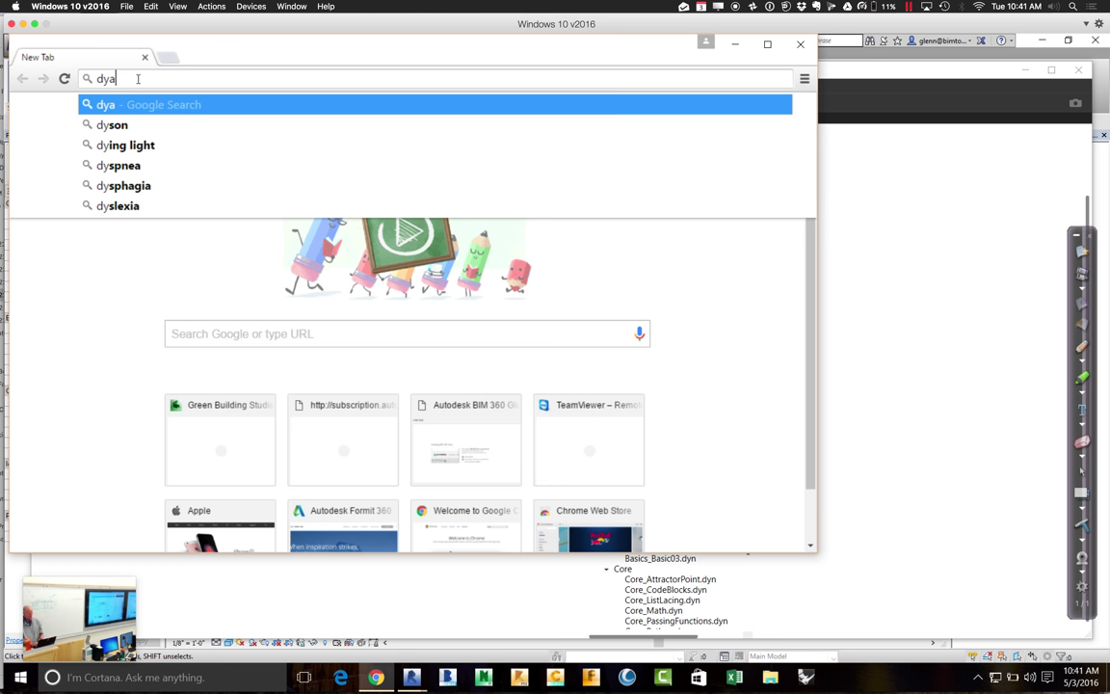
{"action": "key", "text": "BackSpace"}
{"action": "key", "text": "BackSpace"}
{"action": "type", "text": "namo"}
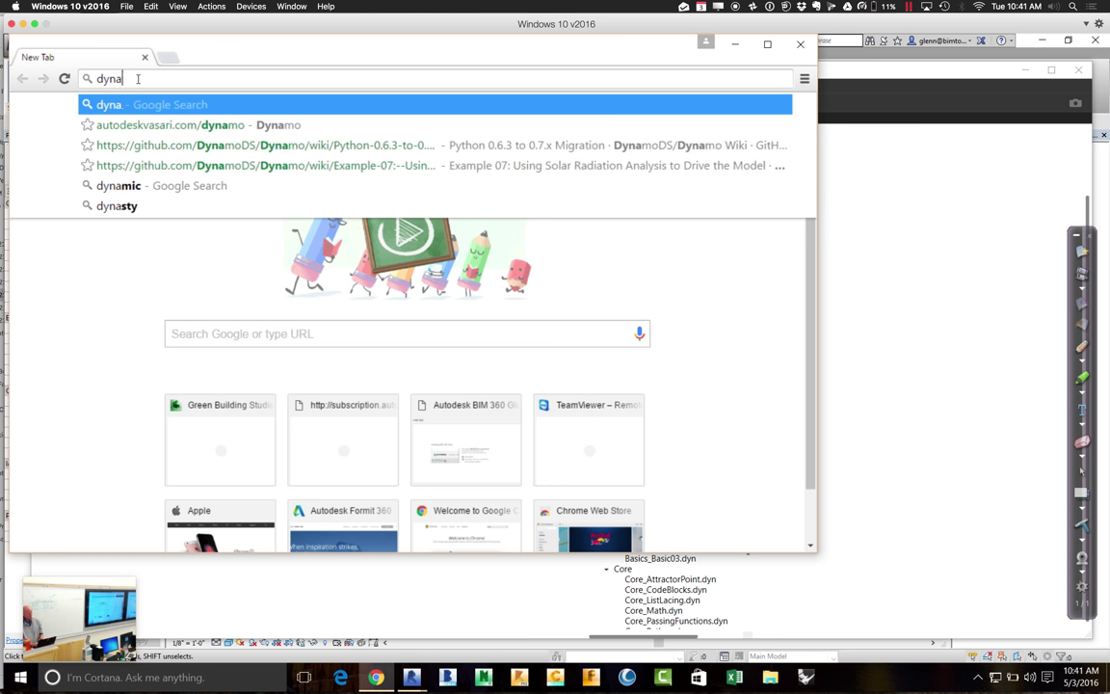
{"action": "type", "text": "bim"}
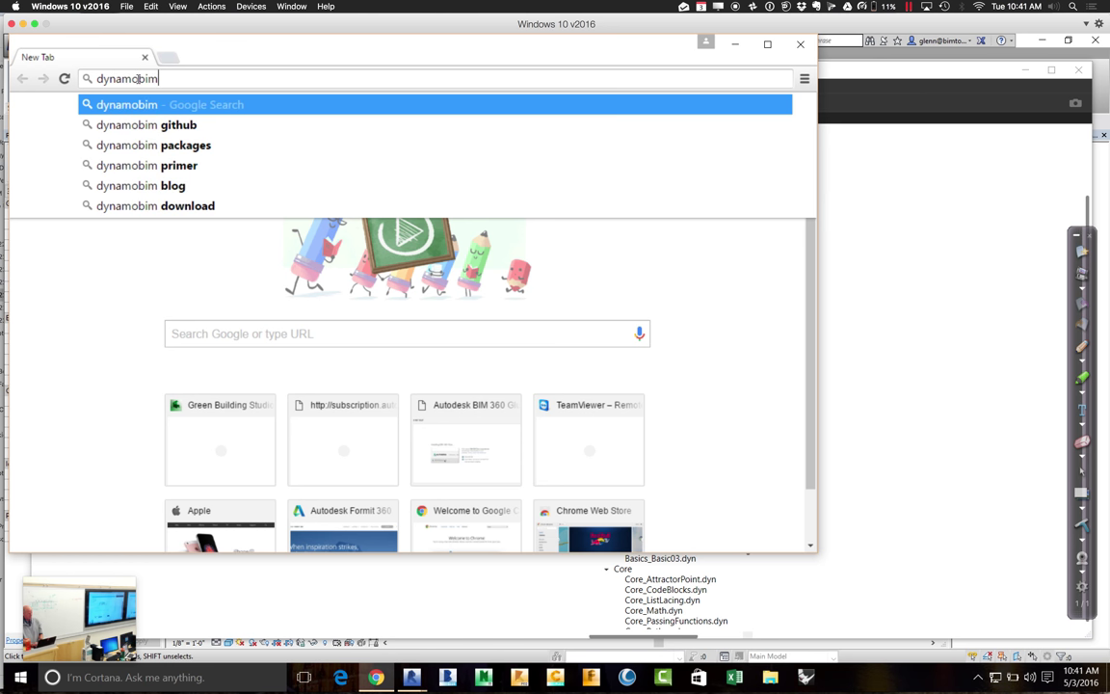
{"action": "type", "text": ".org"}
{"action": "key", "text": "Return"}
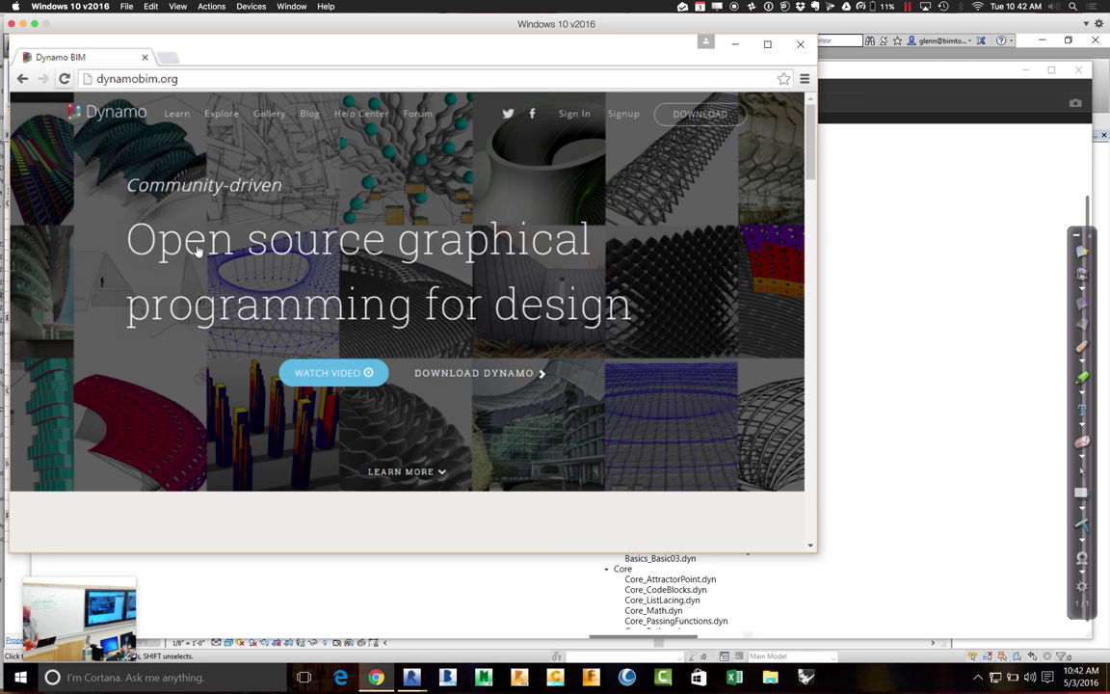
Step: Open the site's download page and review the Dynamo and Dynamo Studio offerings and versions
{"action": "left_click", "coordinate": [458, 376]}
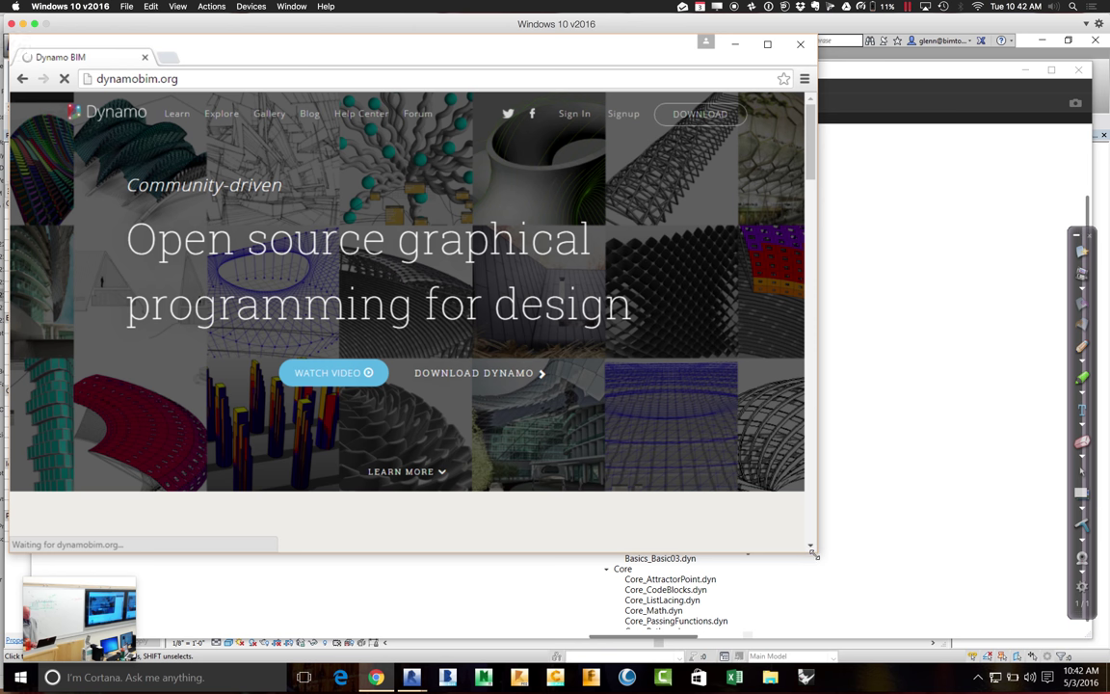
{"action": "left_click_drag", "start_coordinate": [815, 555], "coordinate": [819, 576]}
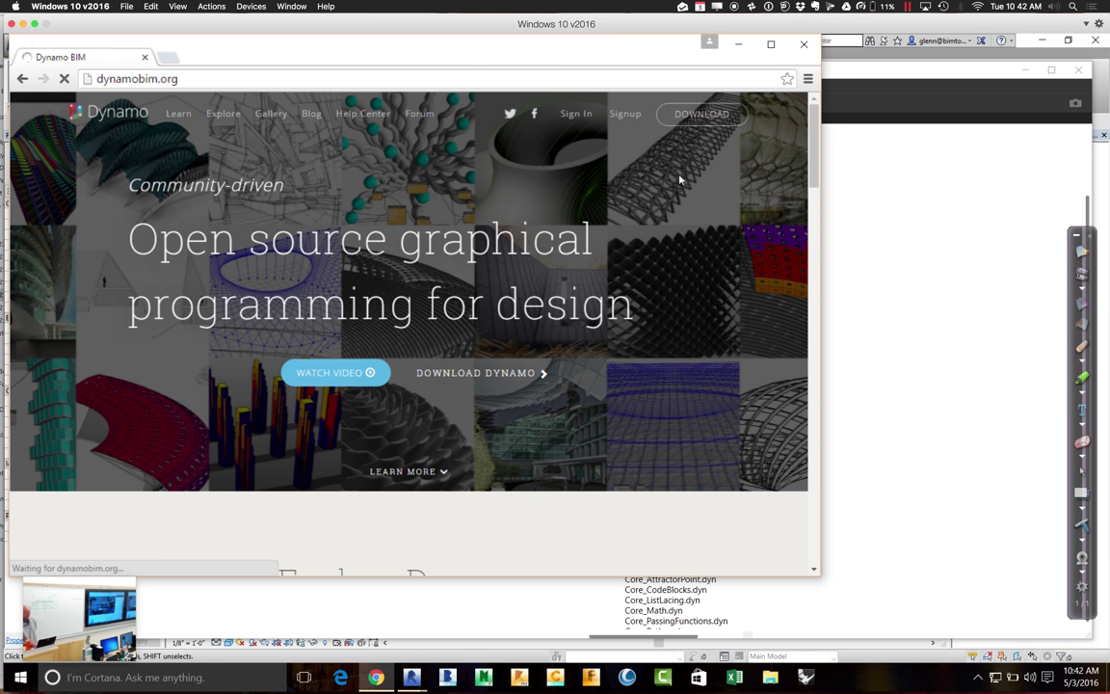
{"action": "left_click", "coordinate": [679, 118]}
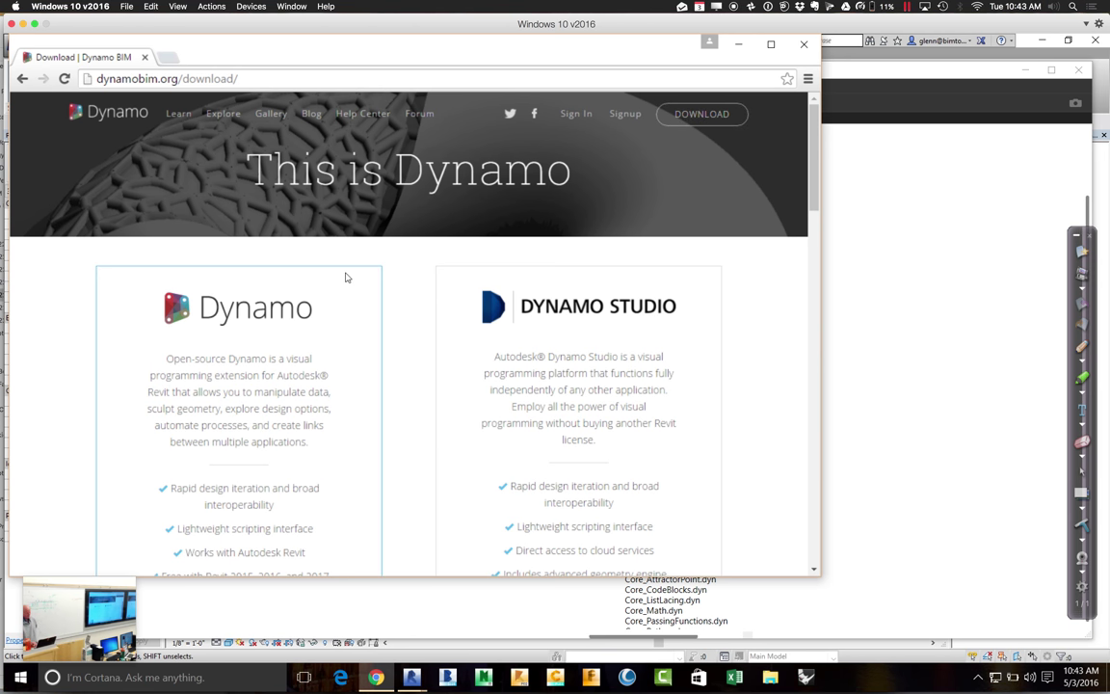
{"action": "scroll", "coordinate": [346, 277], "scroll_direction": "down", "scroll_amount": 3}
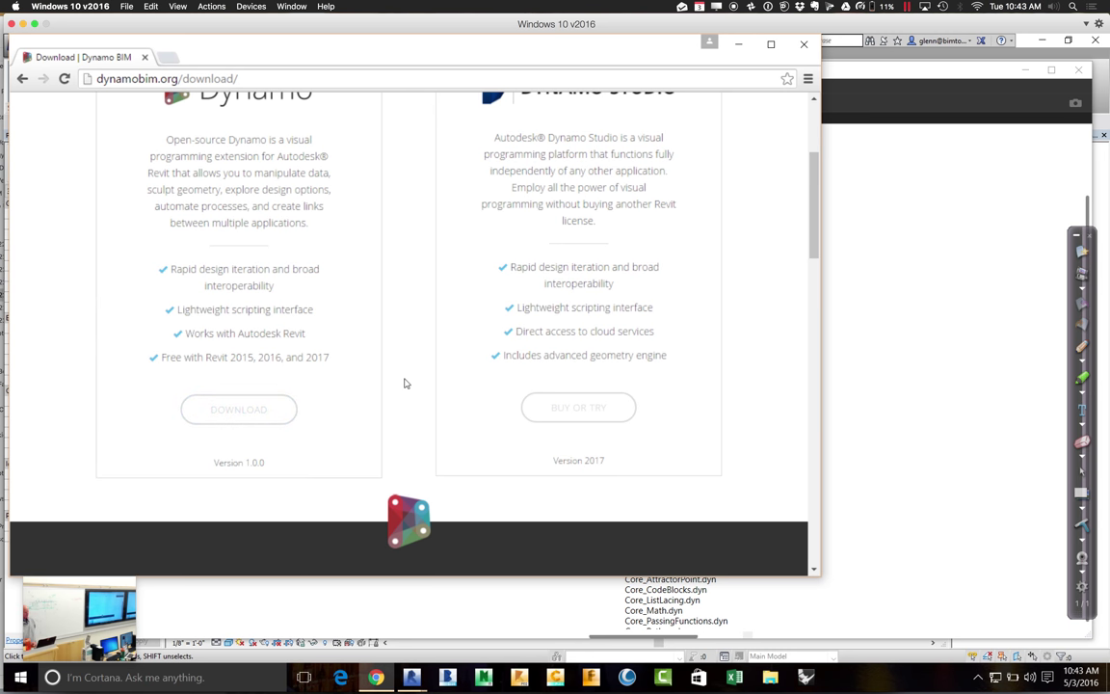
{"action": "scroll", "coordinate": [405, 383], "scroll_direction": "up", "scroll_amount": 1}
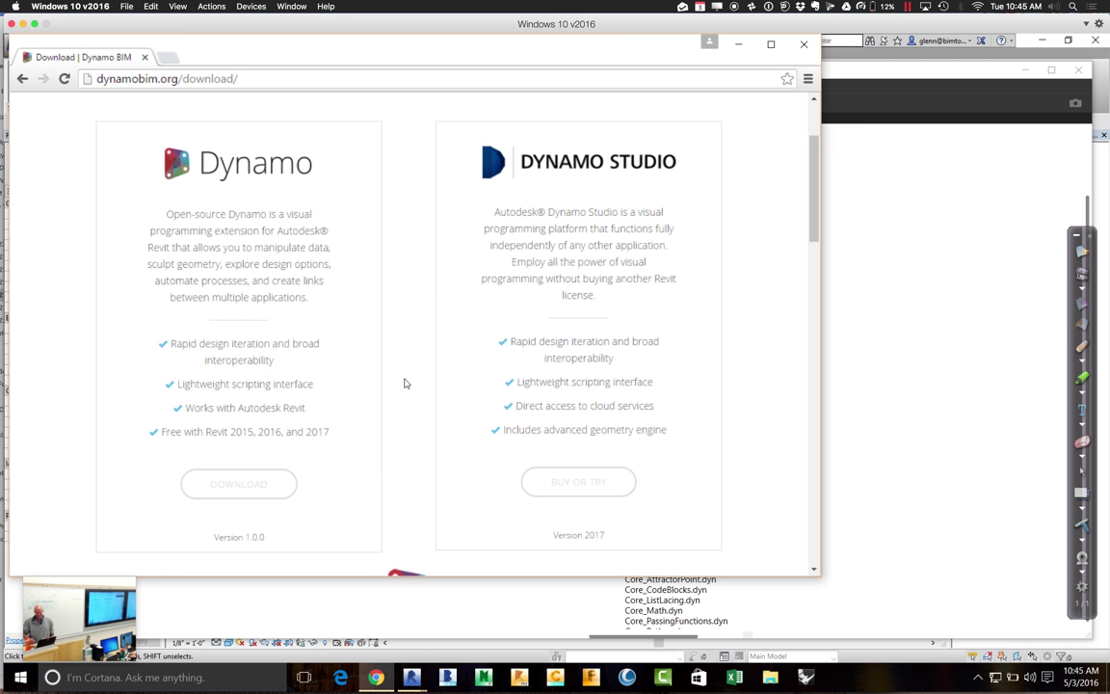
Step: Return to Dynamo and look through the list of installed packages
{"action": "left_click", "coordinate": [925, 253]}
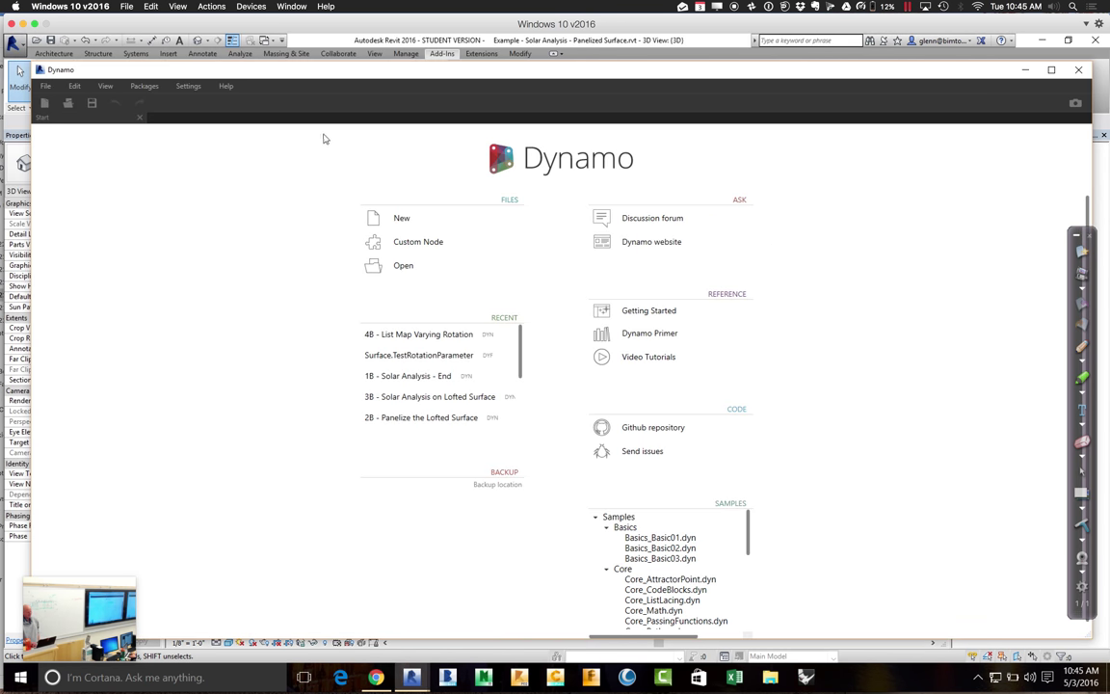
{"action": "left_click", "coordinate": [145, 86]}
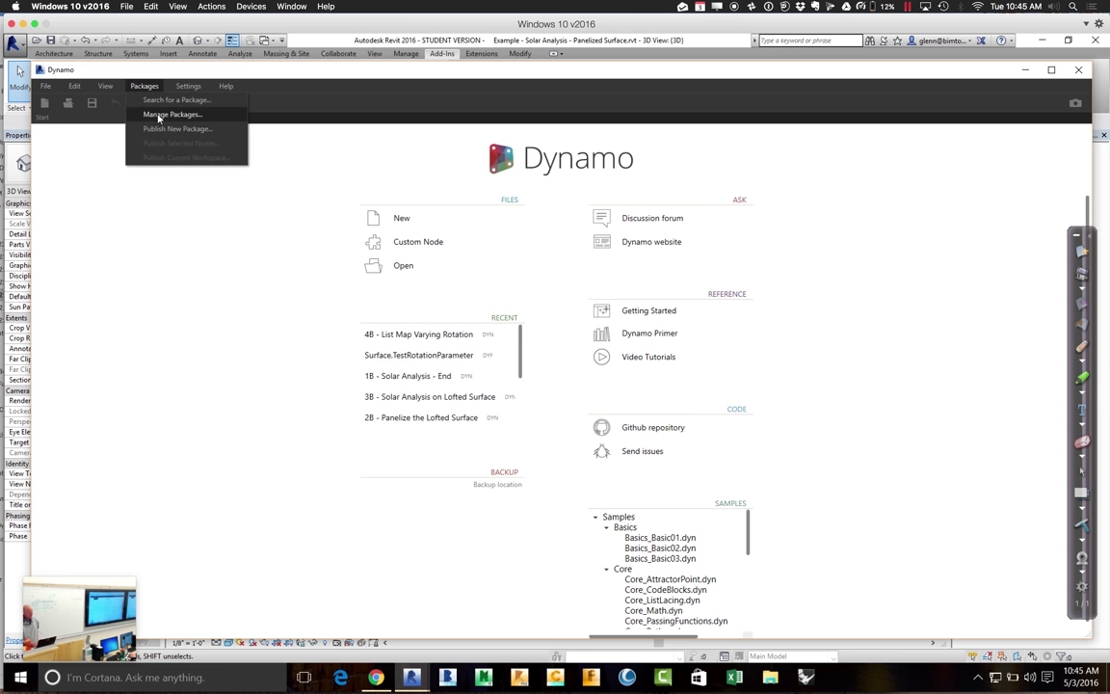
{"action": "left_click", "coordinate": [152, 114]}
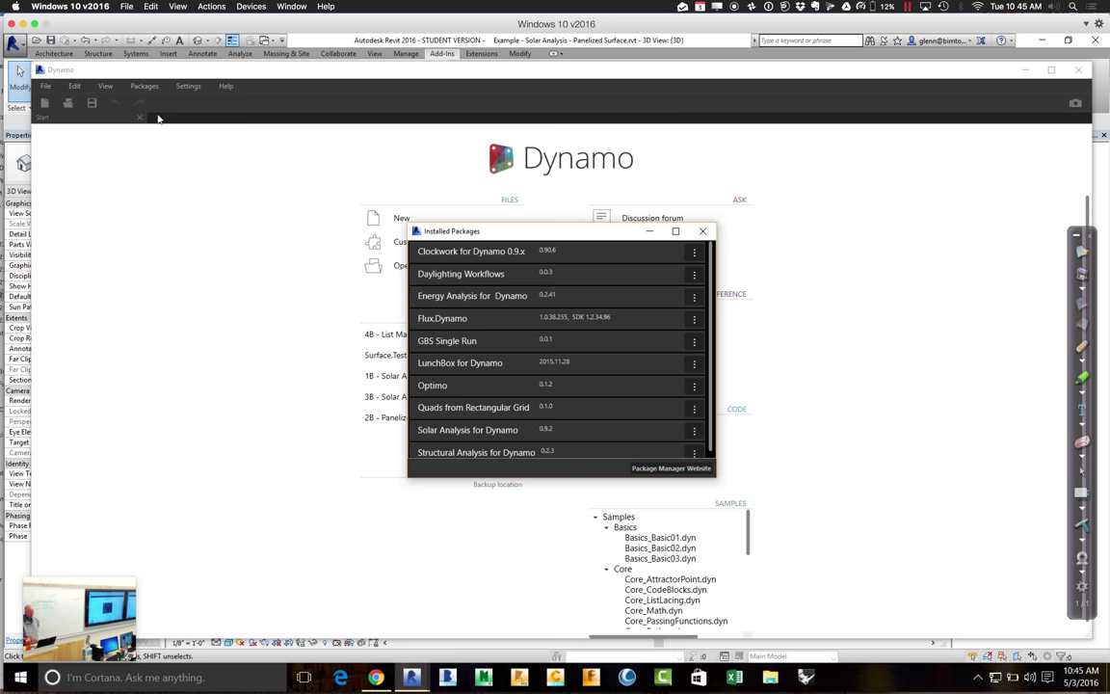
{"action": "scroll", "coordinate": [472, 375], "scroll_direction": "down", "scroll_amount": 1}
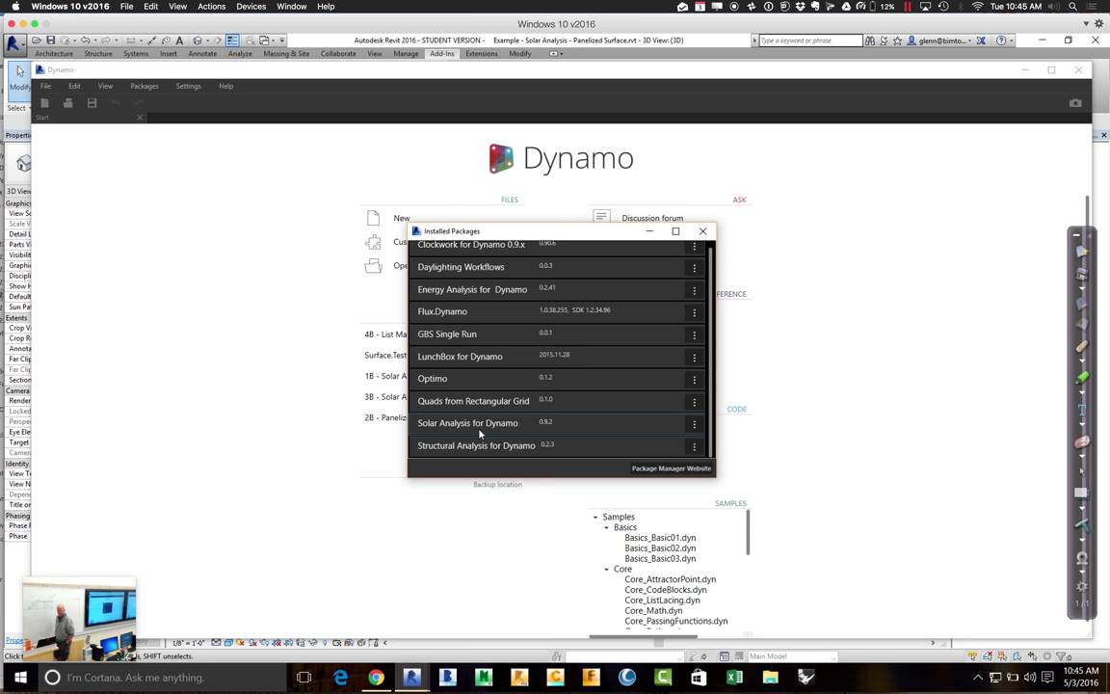
Step: Examine the management options of the installed Solar Analysis for Dynamo package, including Uninstall, and close the installed package list
{"action": "left_click", "coordinate": [695, 429]}
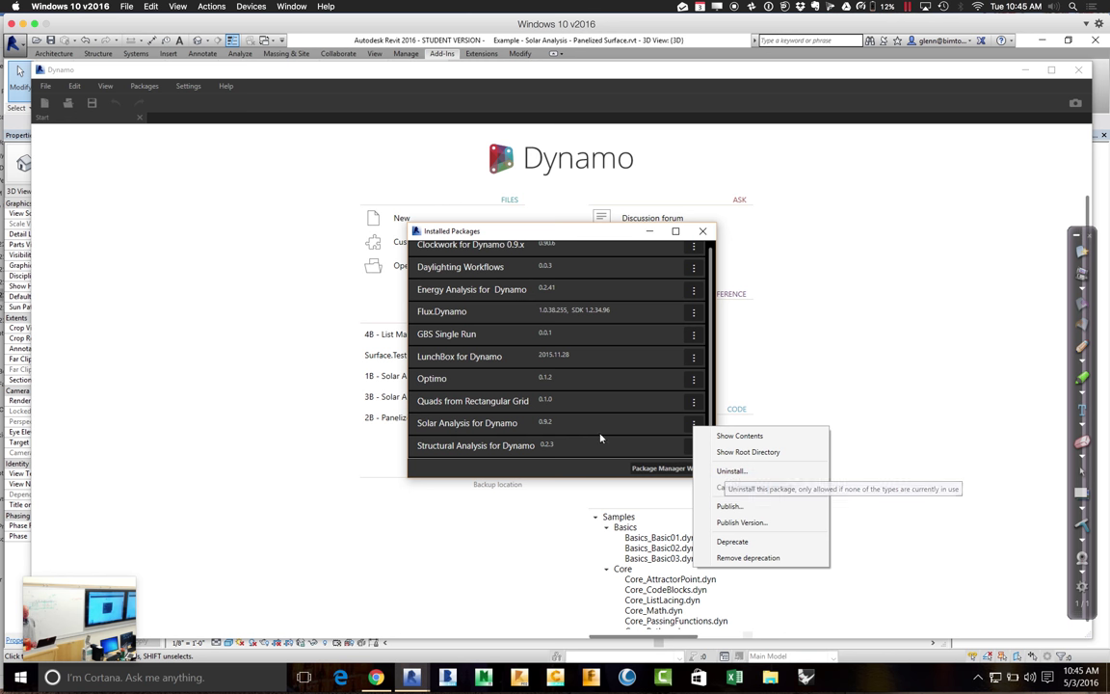
{"action": "left_click", "coordinate": [545, 473]}
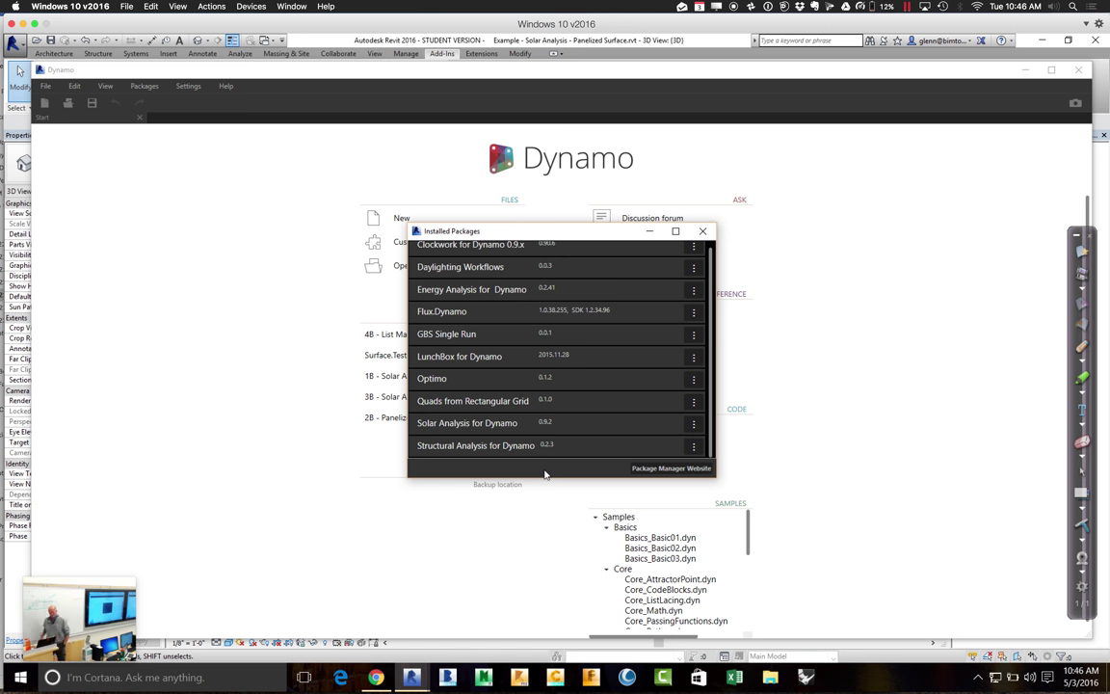
{"action": "left_click", "coordinate": [693, 425]}
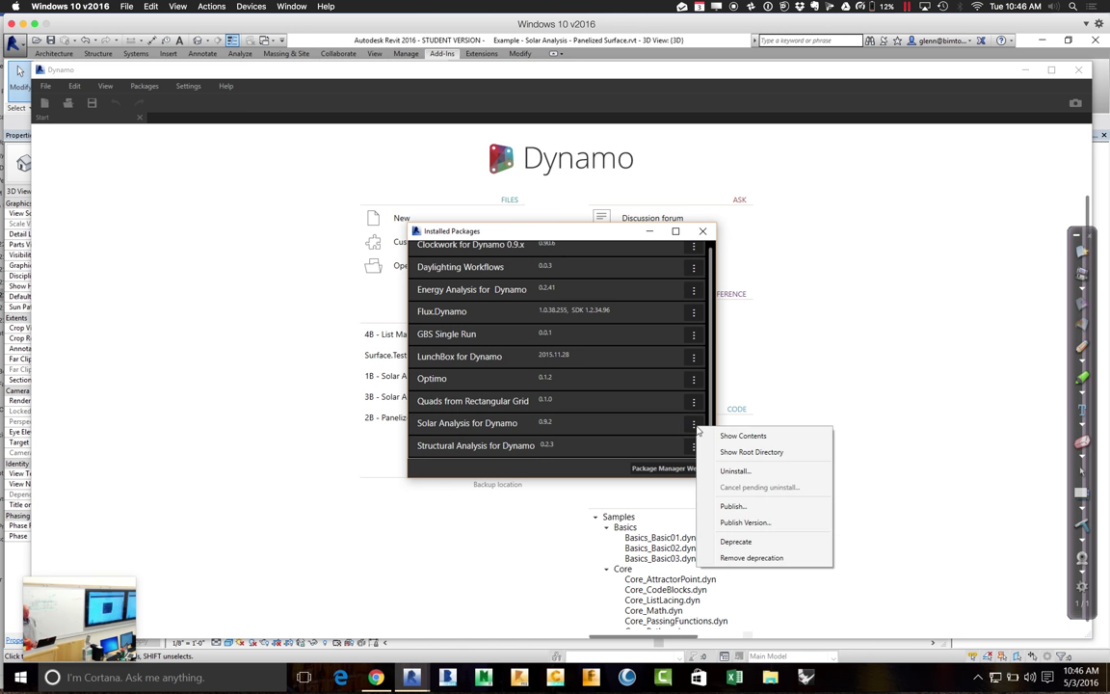
{"action": "left_click", "coordinate": [734, 471]}
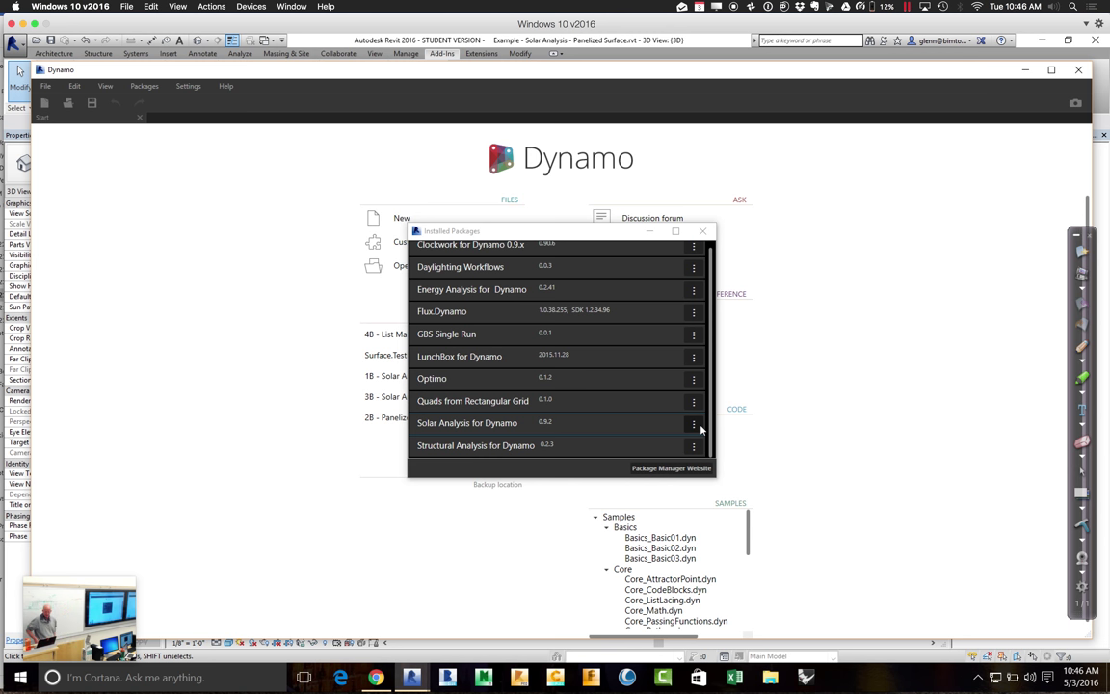
{"action": "left_click", "coordinate": [144, 86]}
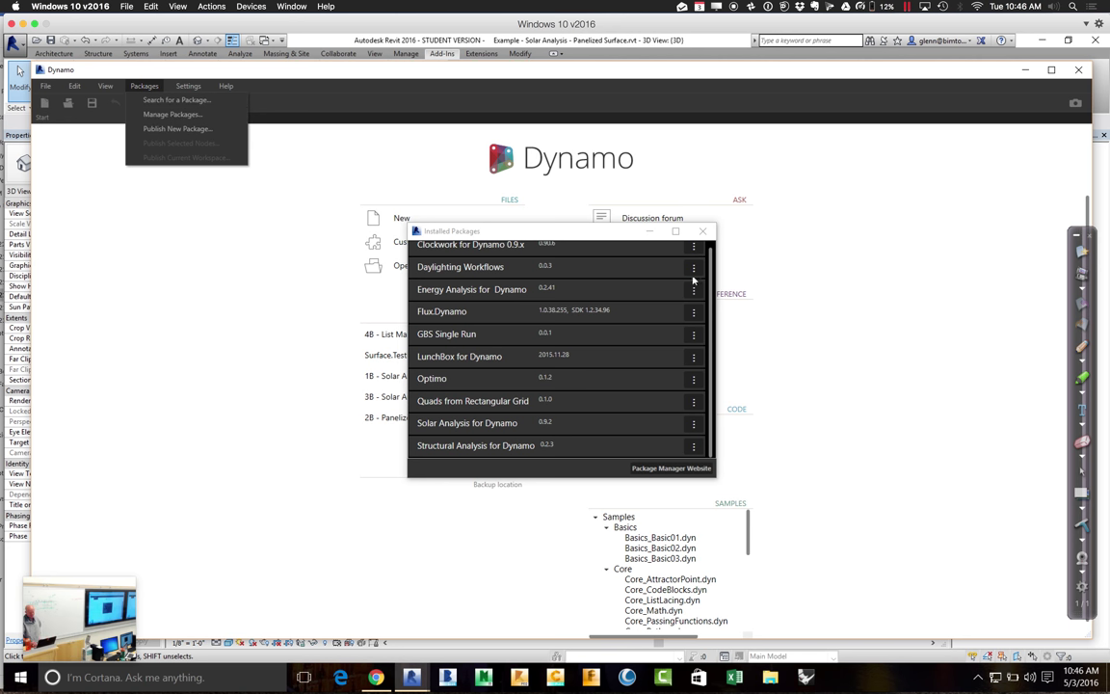
{"action": "left_click", "coordinate": [300, 134]}
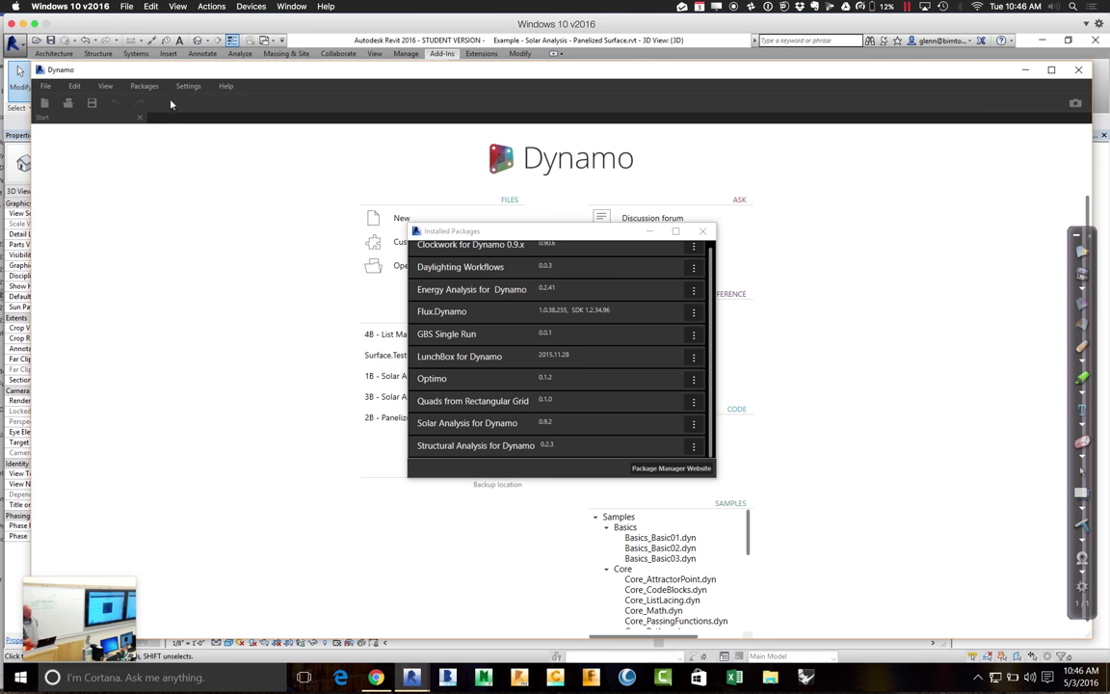
{"action": "left_click", "coordinate": [702, 231]}
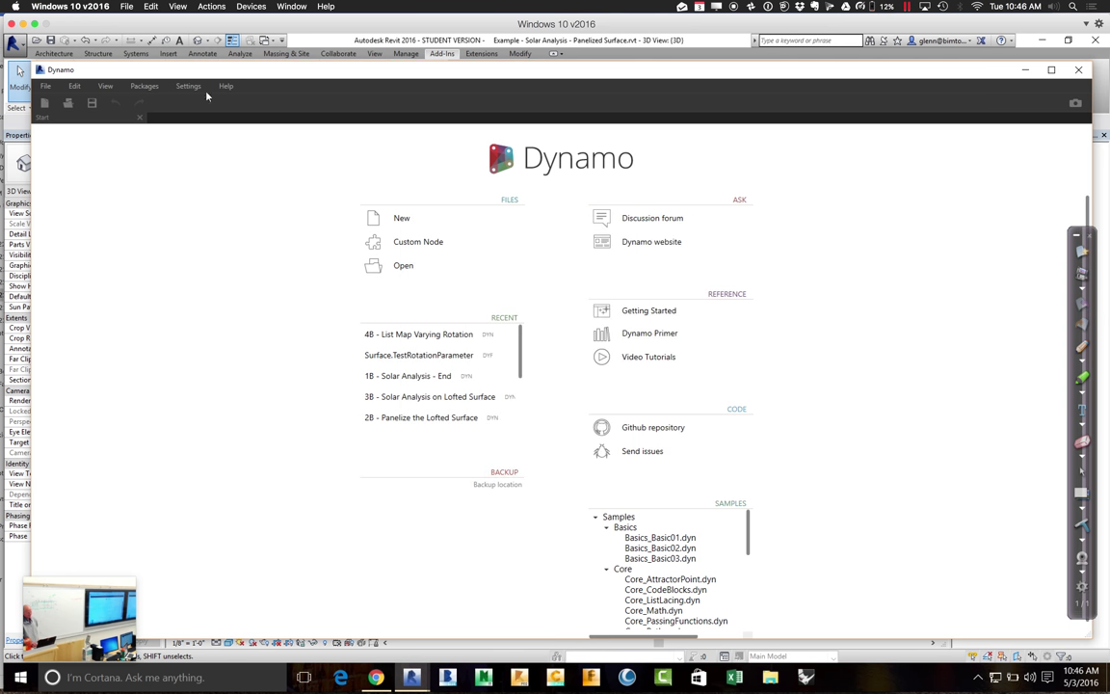
Step: Search the online Dynamo packages for "solar"
{"action": "left_click", "coordinate": [147, 87]}
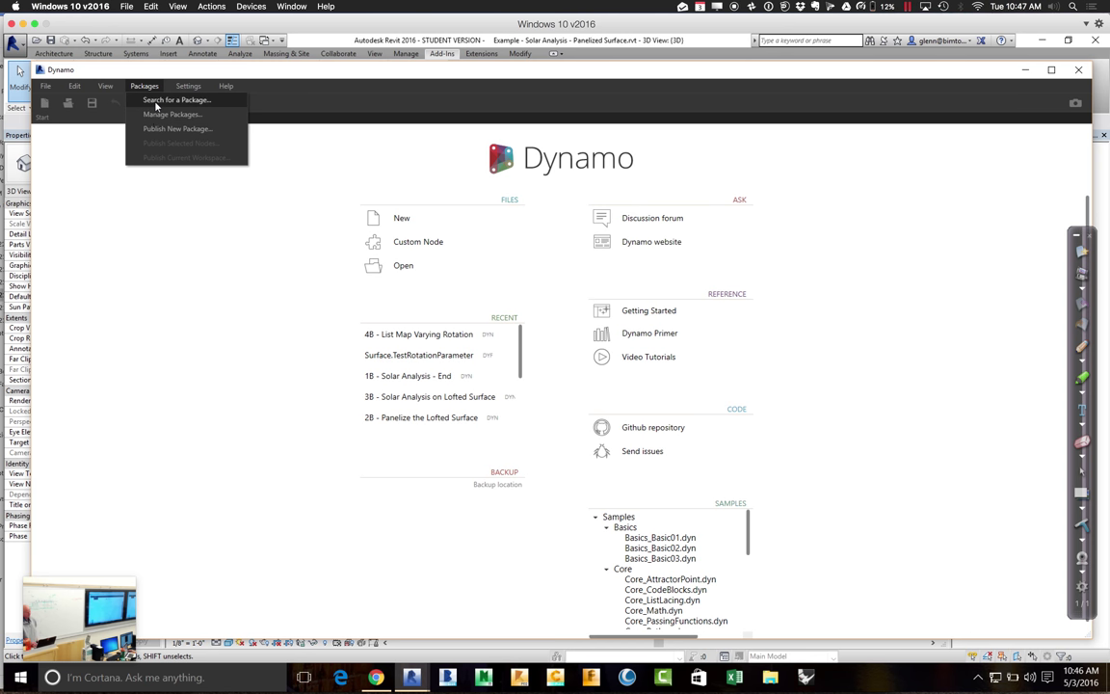
{"action": "left_click", "coordinate": [156, 102]}
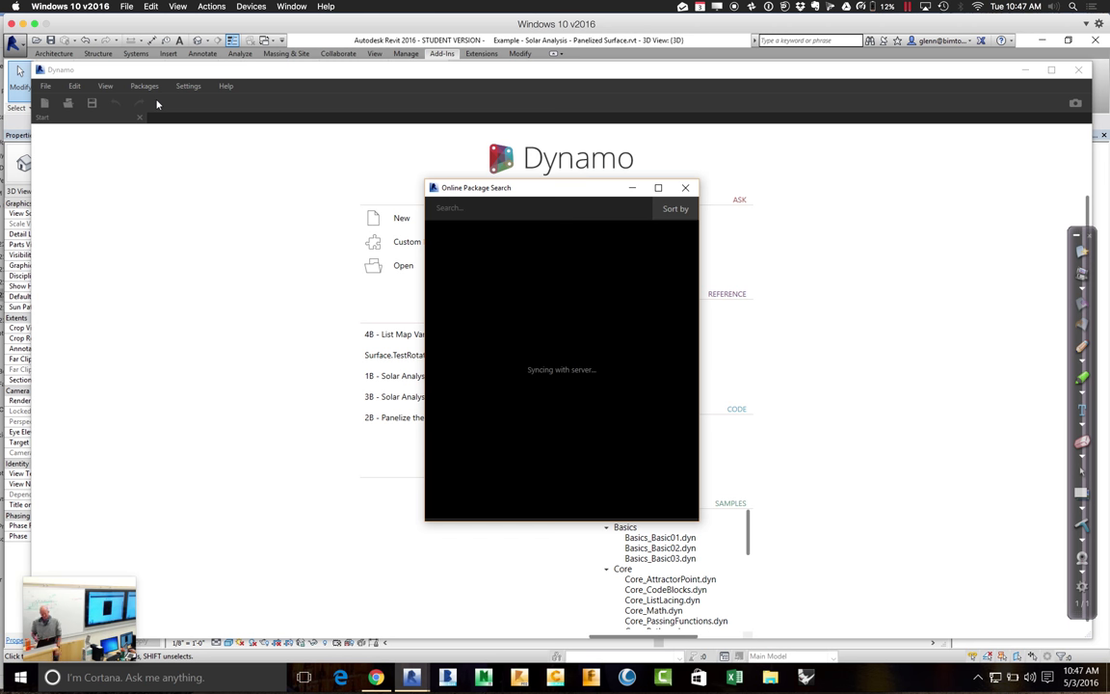
{"action": "left_click", "coordinate": [485, 207]}
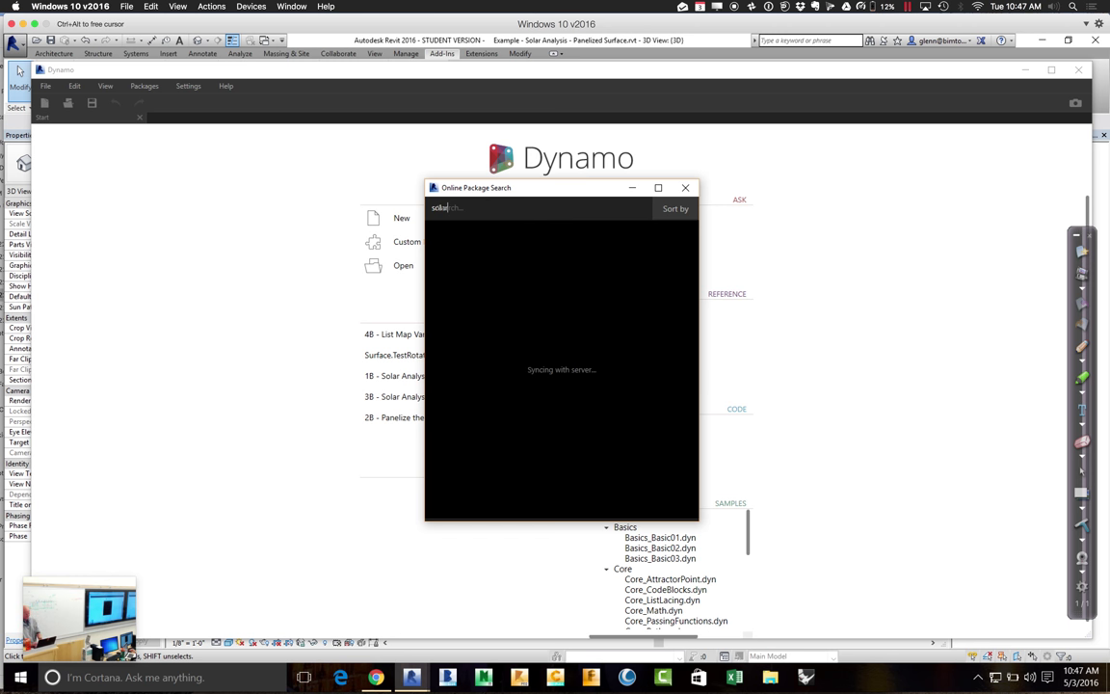
{"action": "type", "text": "solar"}
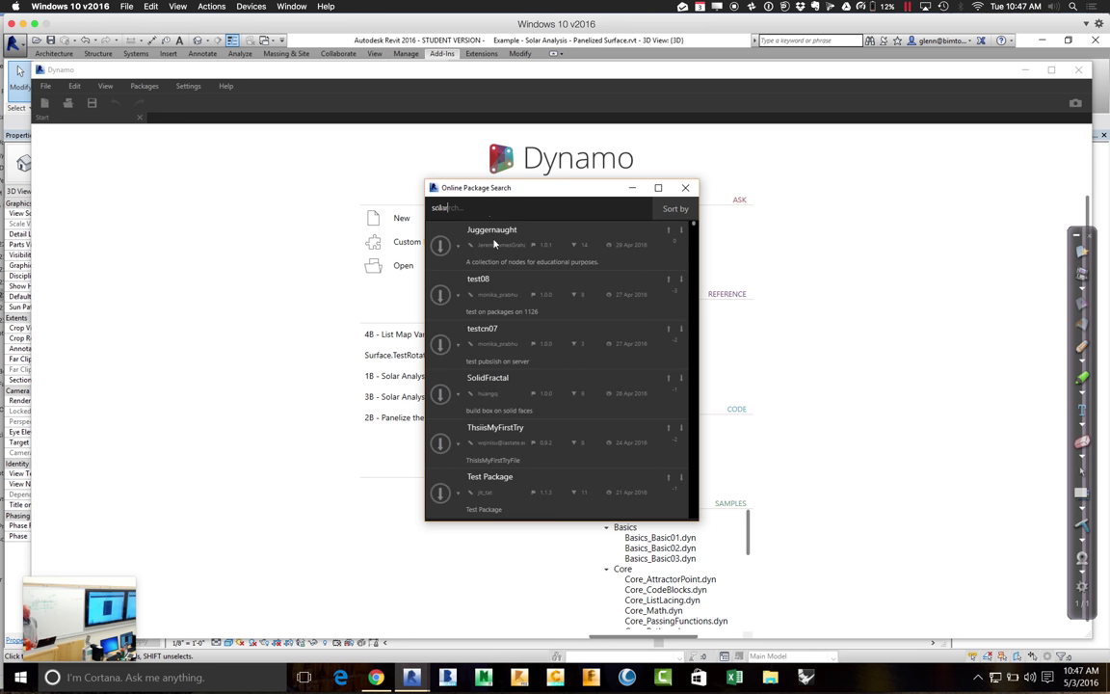
{"action": "double_click", "coordinate": [462, 209]}
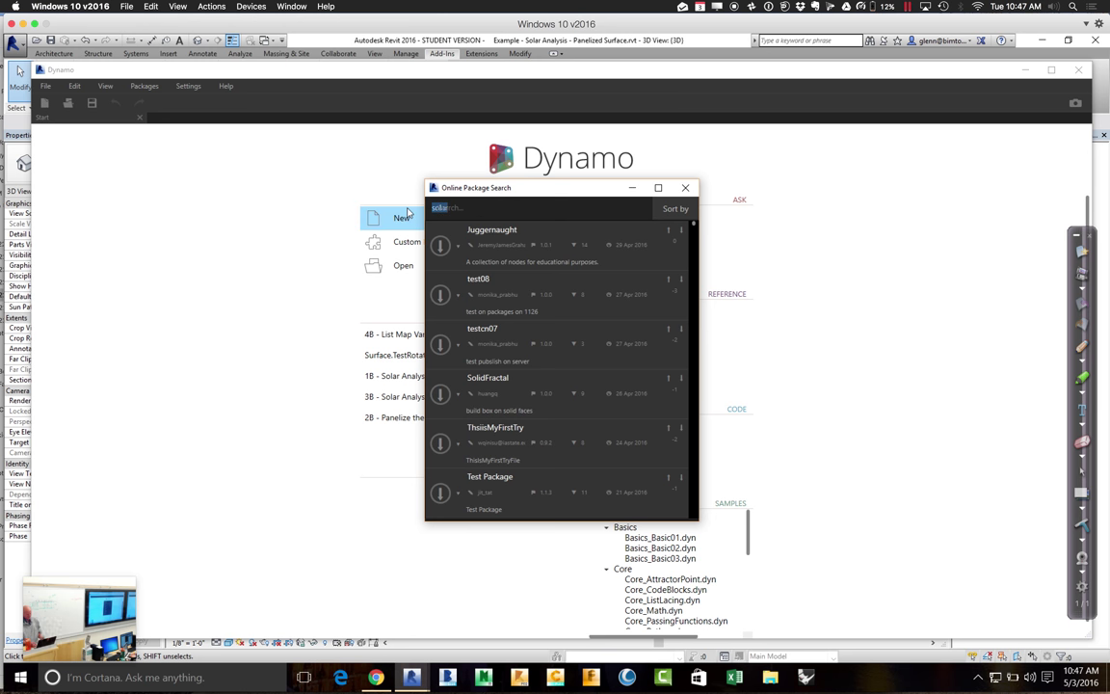
{"action": "type", "text": "sola"}
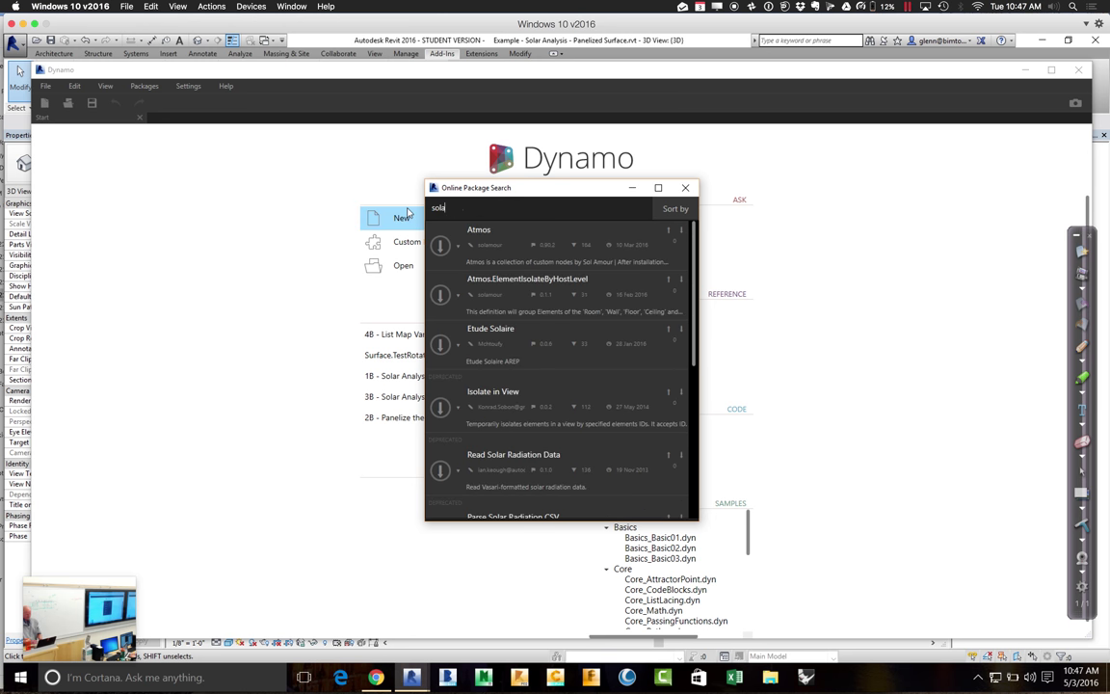
{"action": "type", "text": "r"}
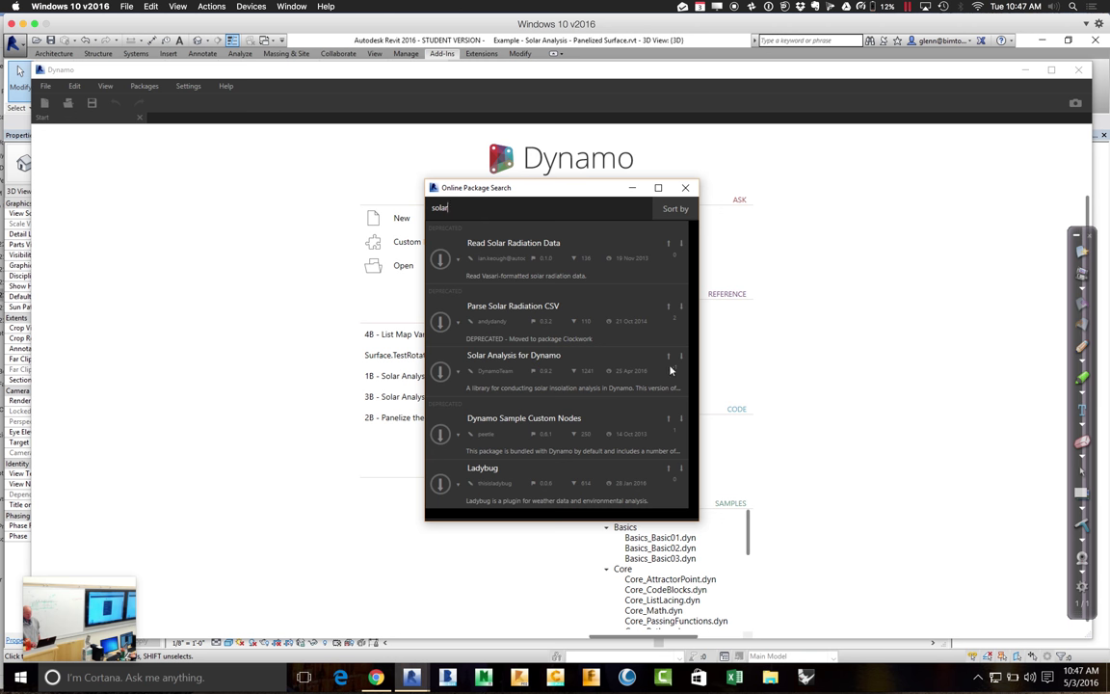
Step: Expand the Solar Analysis for Dynamo package, examine its description and installable versions, and close the online package search
{"action": "left_click", "coordinate": [588, 367]}
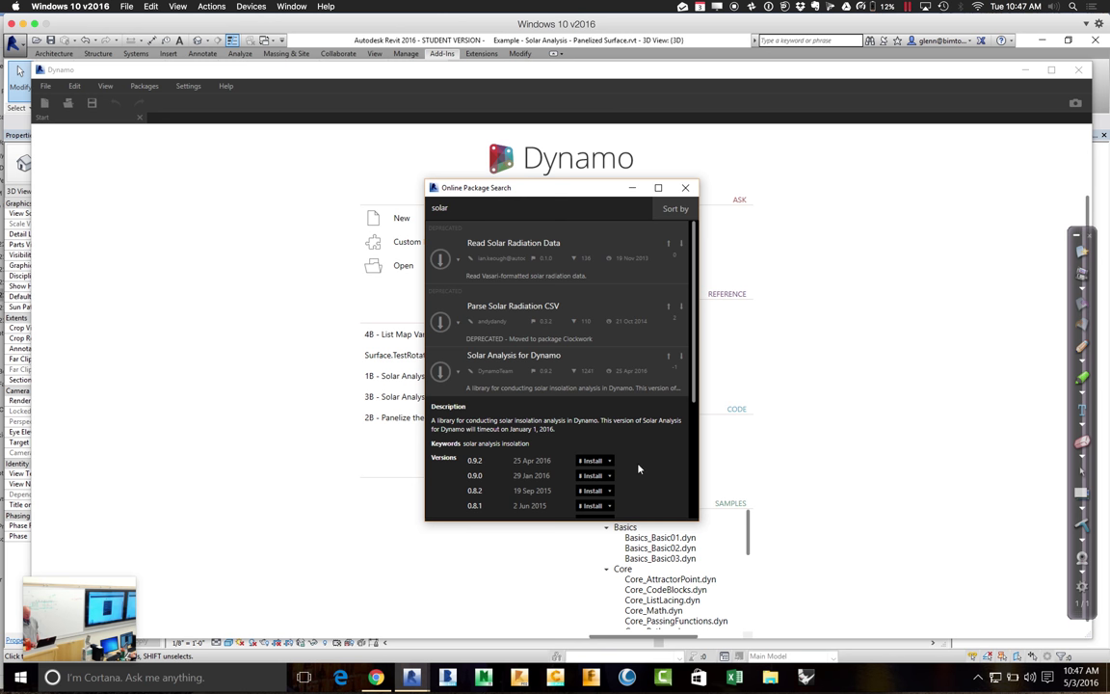
{"action": "scroll", "coordinate": [638, 468], "scroll_direction": "down", "scroll_amount": 5}
{"action": "scroll", "coordinate": [638, 468], "scroll_direction": "up", "scroll_amount": 3}
{"action": "scroll", "coordinate": [638, 468], "scroll_direction": "down", "scroll_amount": 3}
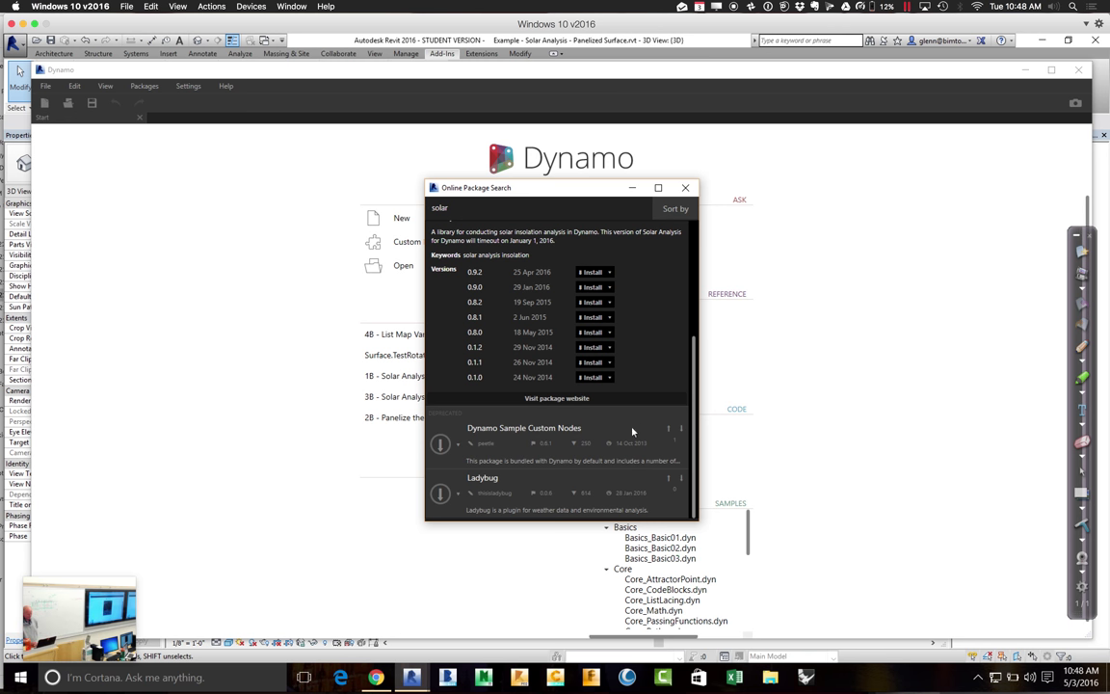
{"action": "scroll", "coordinate": [597, 425], "scroll_direction": "up", "scroll_amount": 2}
{"action": "scroll", "coordinate": [598, 425], "scroll_direction": "up", "scroll_amount": 5}
{"action": "scroll", "coordinate": [598, 424], "scroll_direction": "down", "scroll_amount": 3}
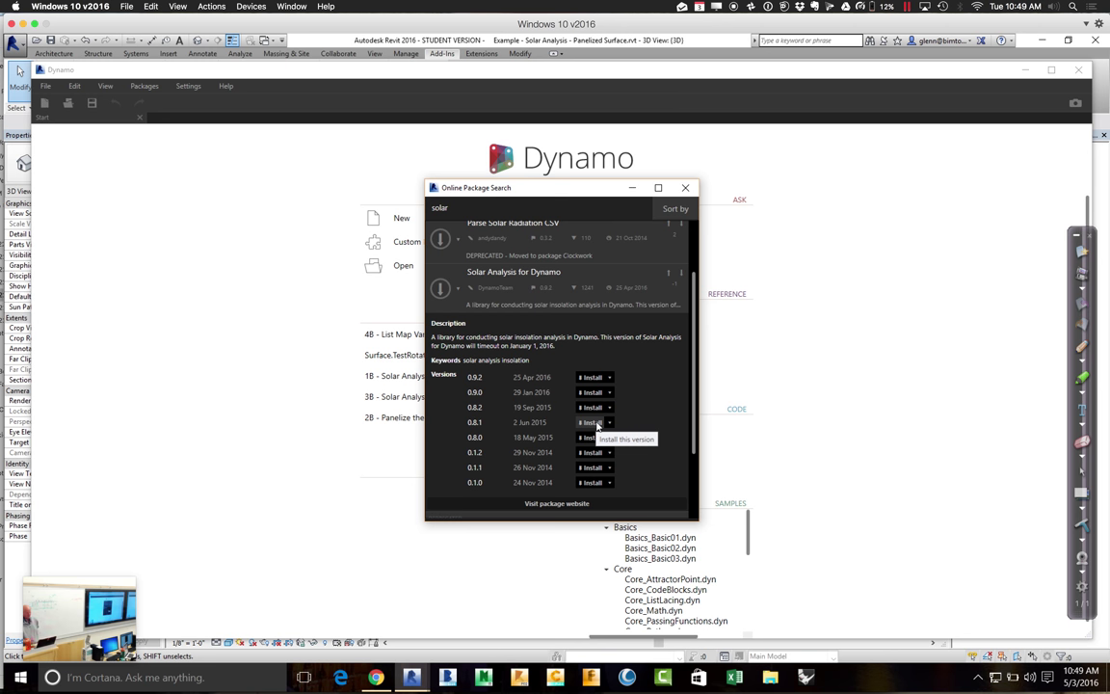
{"action": "left_click", "coordinate": [685, 187]}
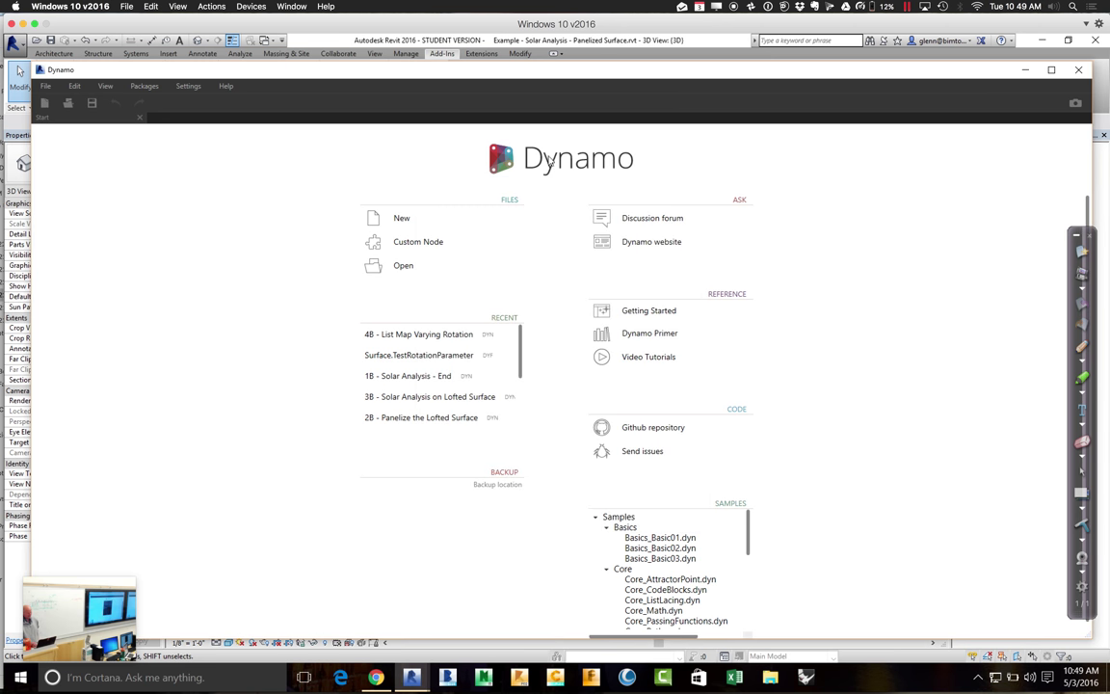
Step: Examine the management options of the installed Solar Analysis for Dynamo package alongside the online package search, and close both package windows
{"action": "left_click", "coordinate": [144, 85]}
{"action": "left_click", "coordinate": [150, 101]}
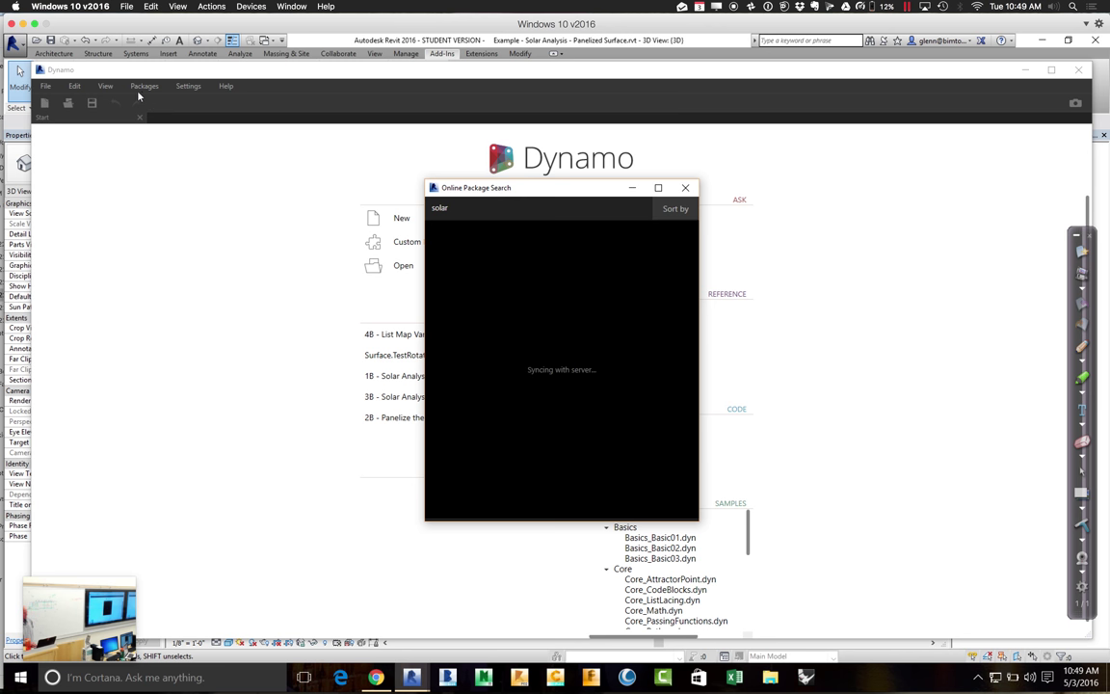
{"action": "left_click", "coordinate": [144, 85]}
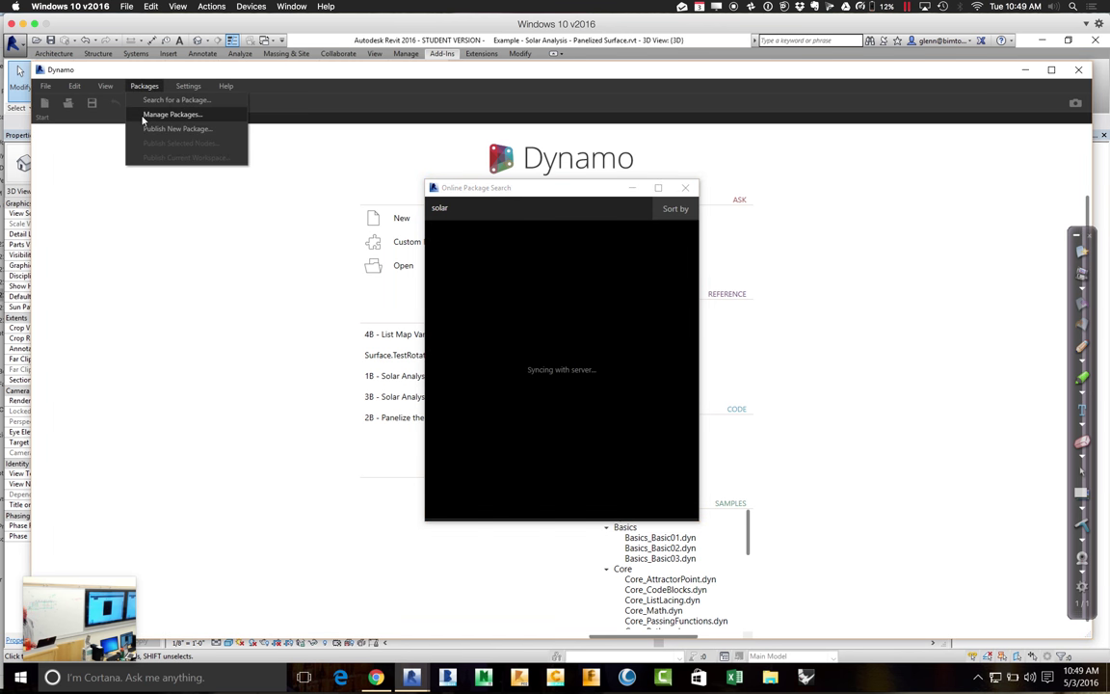
{"action": "left_click", "coordinate": [143, 118]}
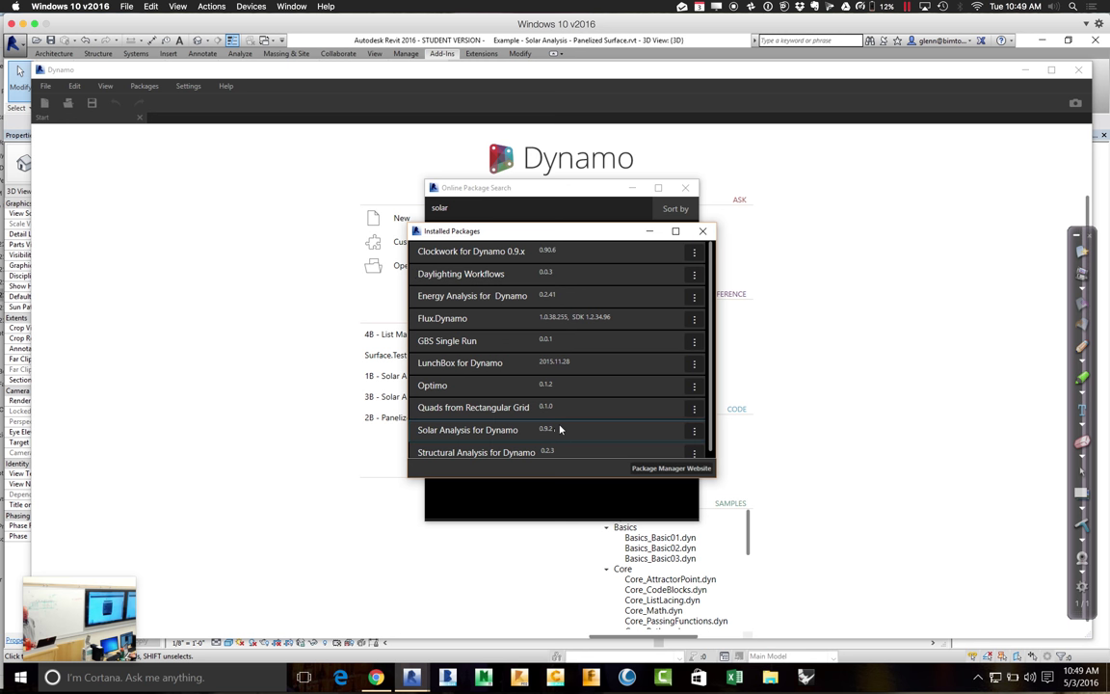
{"action": "left_click", "coordinate": [694, 433]}
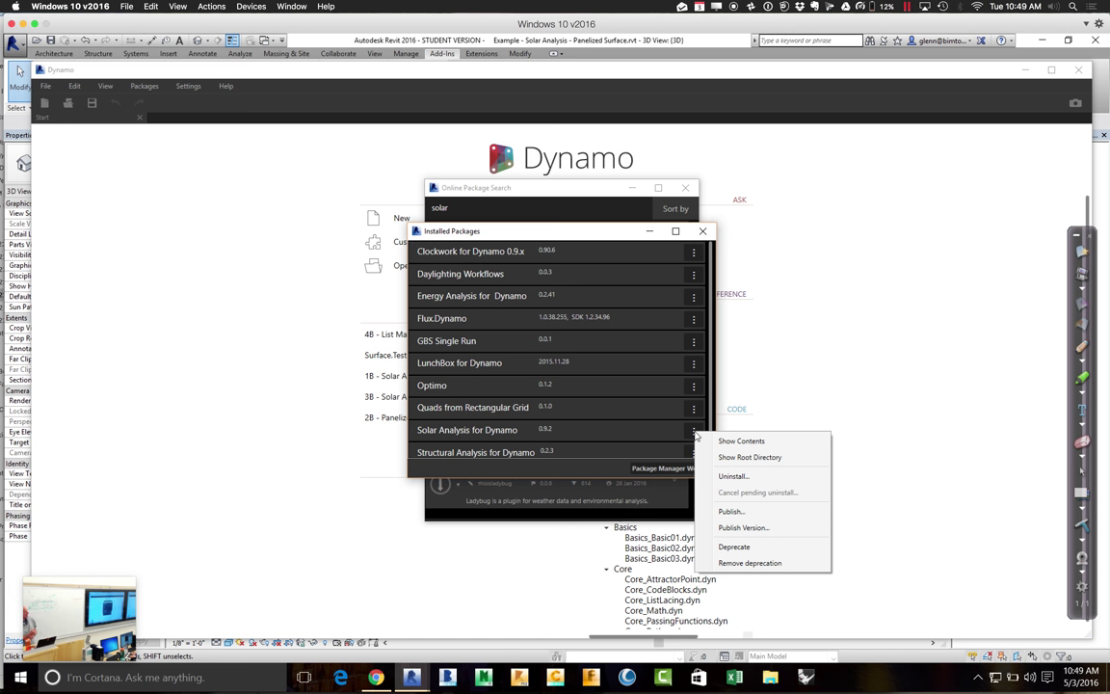
{"action": "left_click", "coordinate": [708, 236]}
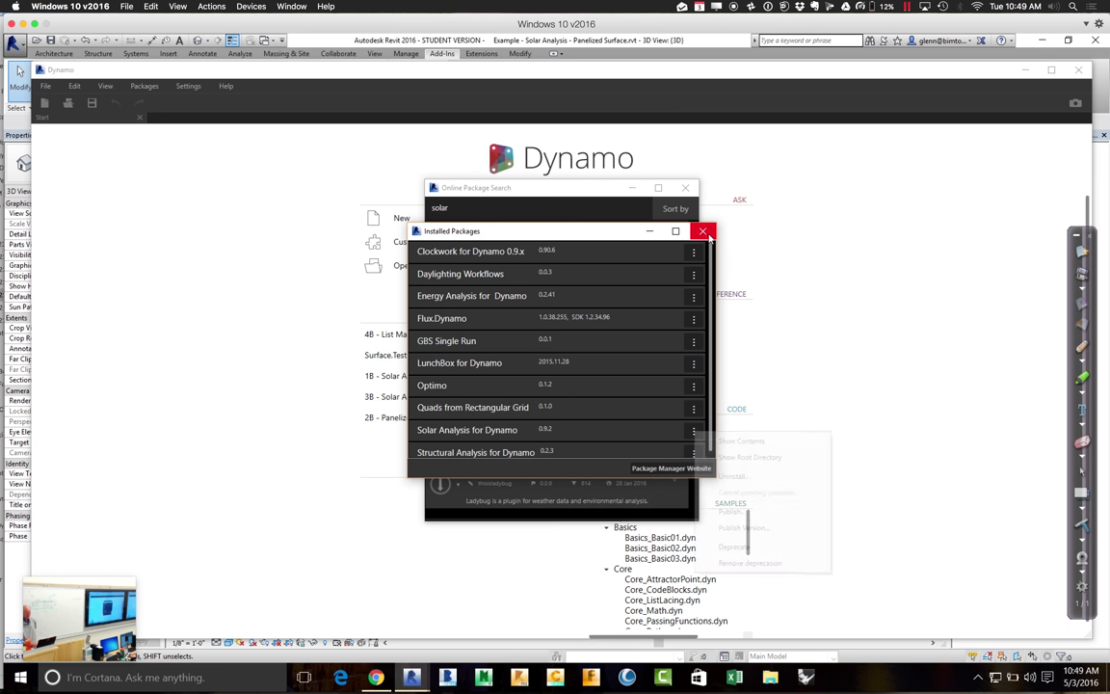
{"action": "left_click", "coordinate": [702, 232]}
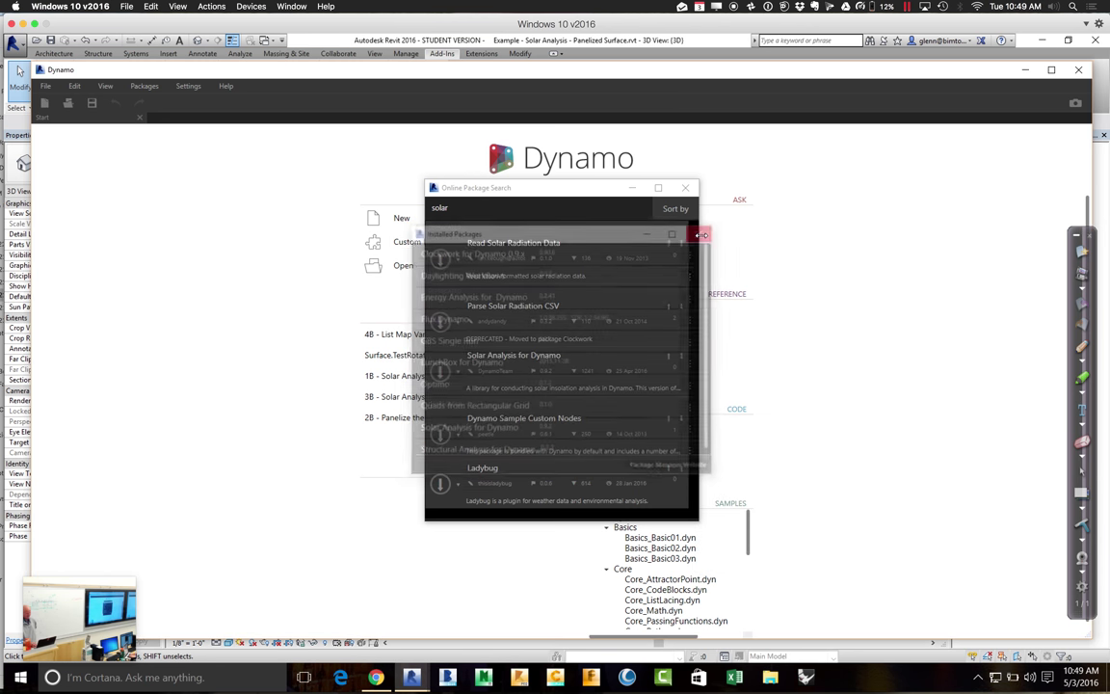
{"action": "left_click", "coordinate": [686, 189]}
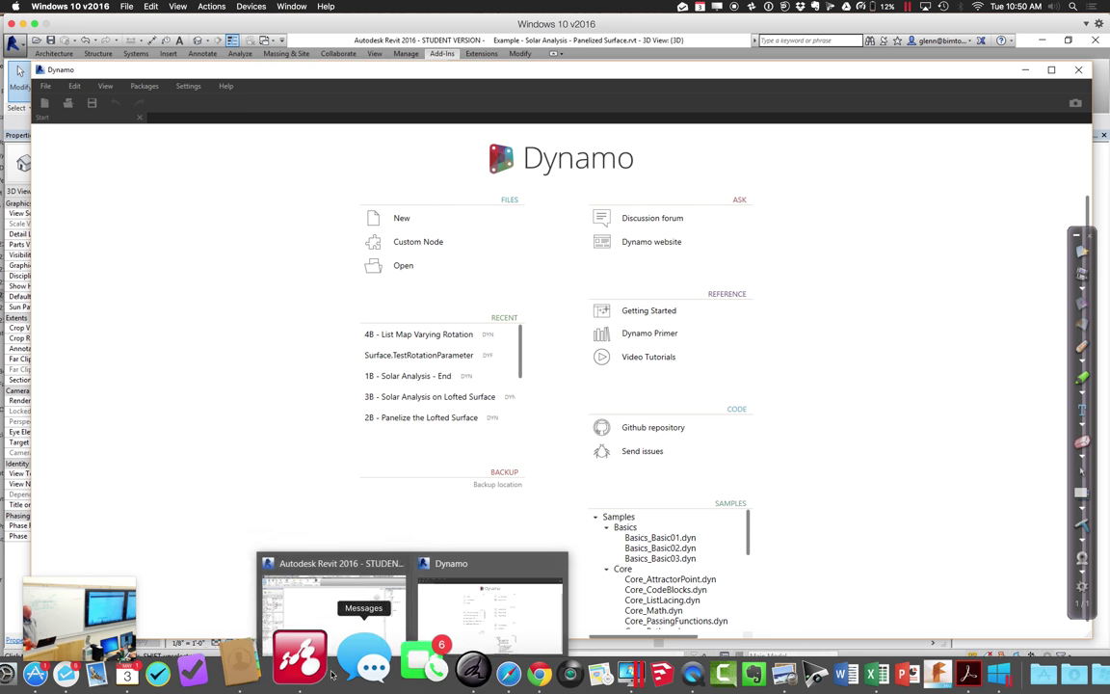
Step: Switch to Mindomo to view the Session 11 outline, and open the Assignment 4 - Soak Up the Sun page on Canvas in Chrome
{"action": "left_click", "coordinate": [300, 658]}
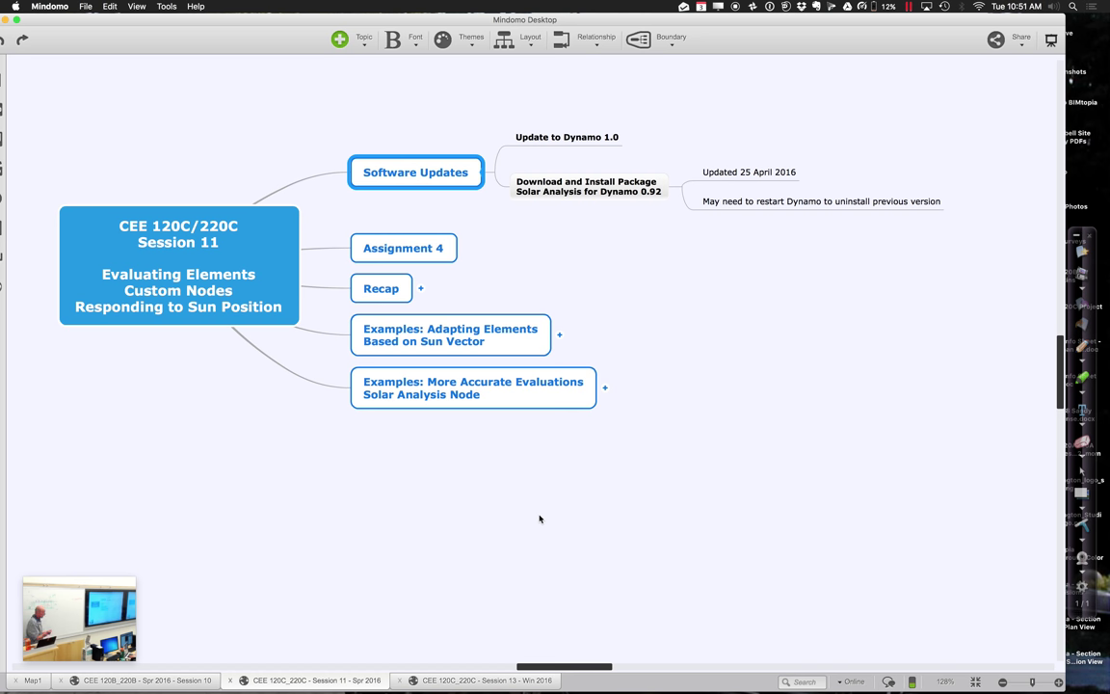
{"action": "mouse_move", "coordinate": [304, 664]}
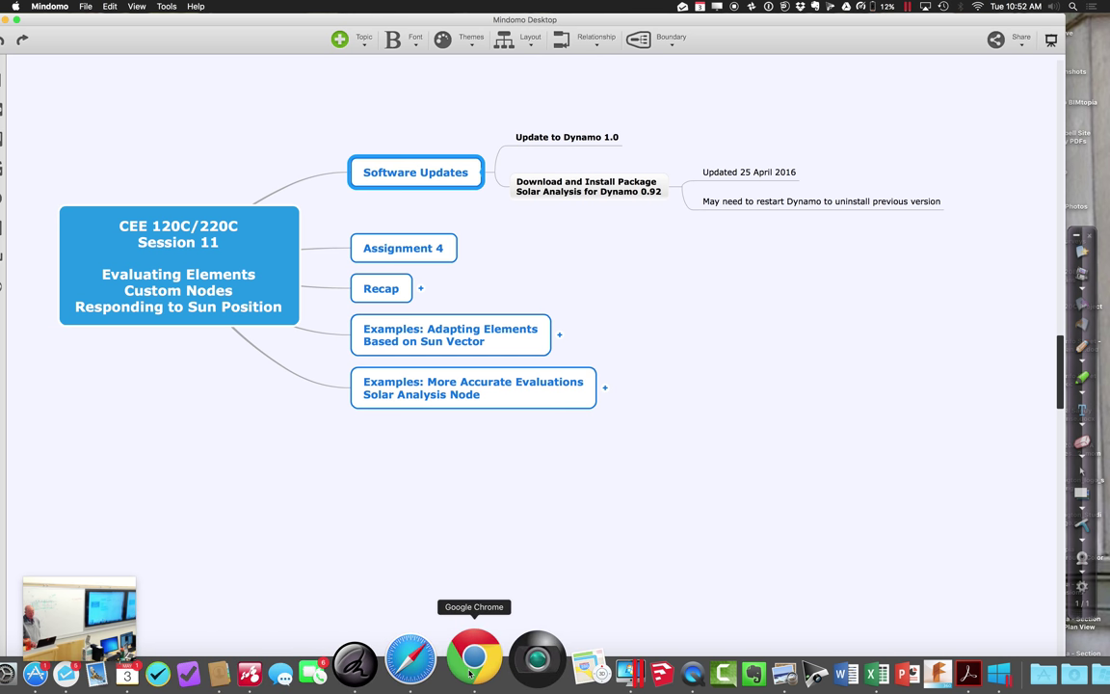
{"action": "left_click", "coordinate": [471, 659]}
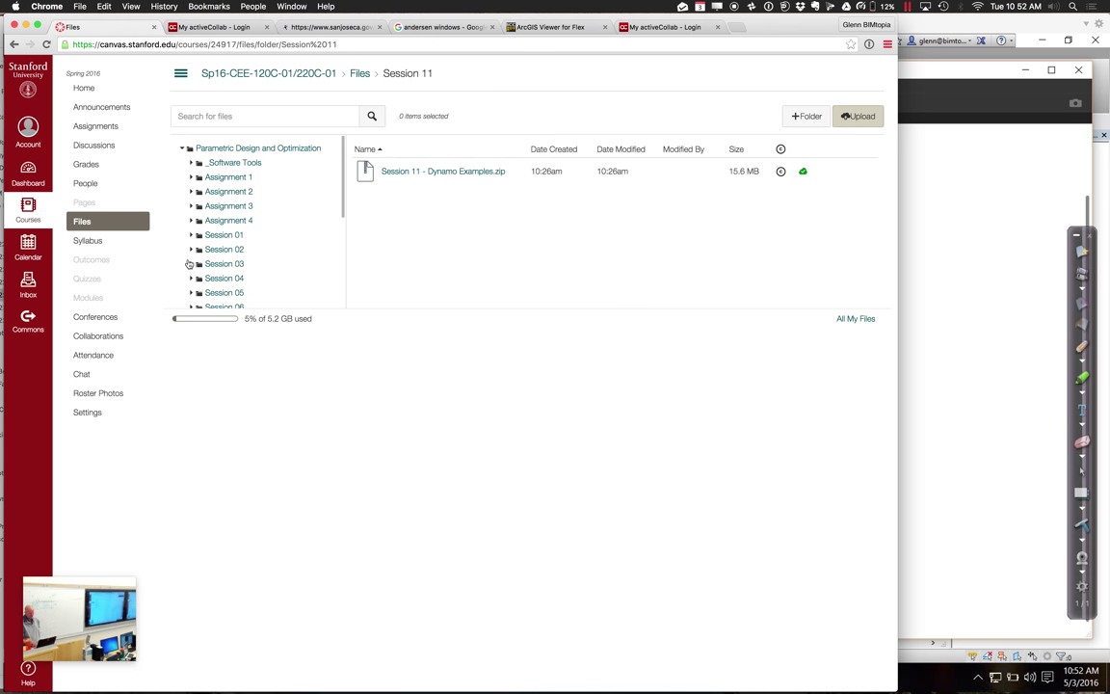
{"action": "left_click", "coordinate": [98, 132]}
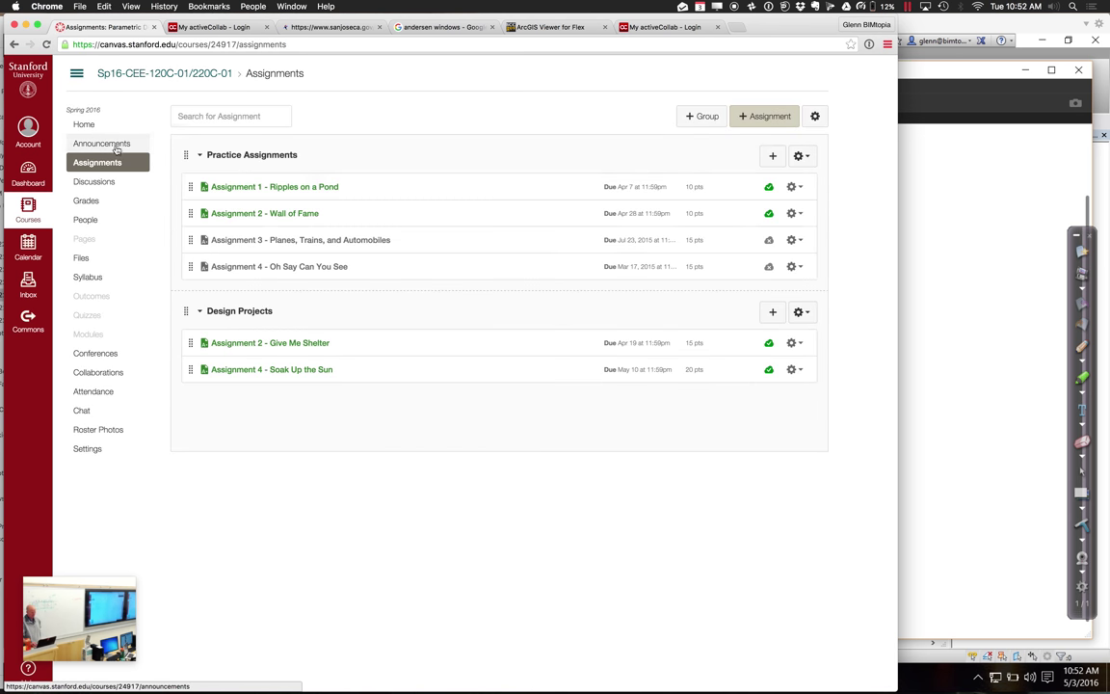
{"action": "left_click", "coordinate": [298, 372]}
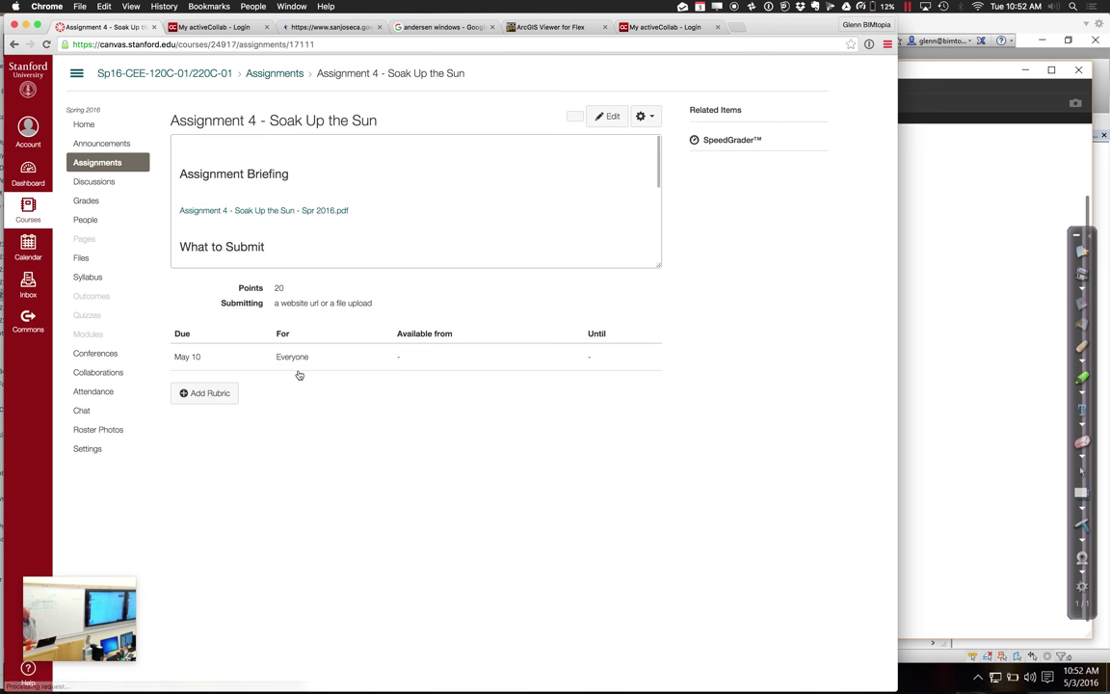
Step: Open the briefing Assignment 4 - Soak Up the Sun - Spr 2016.pdf and read on to the For 2 Units steps
{"action": "left_click", "coordinate": [299, 212]}
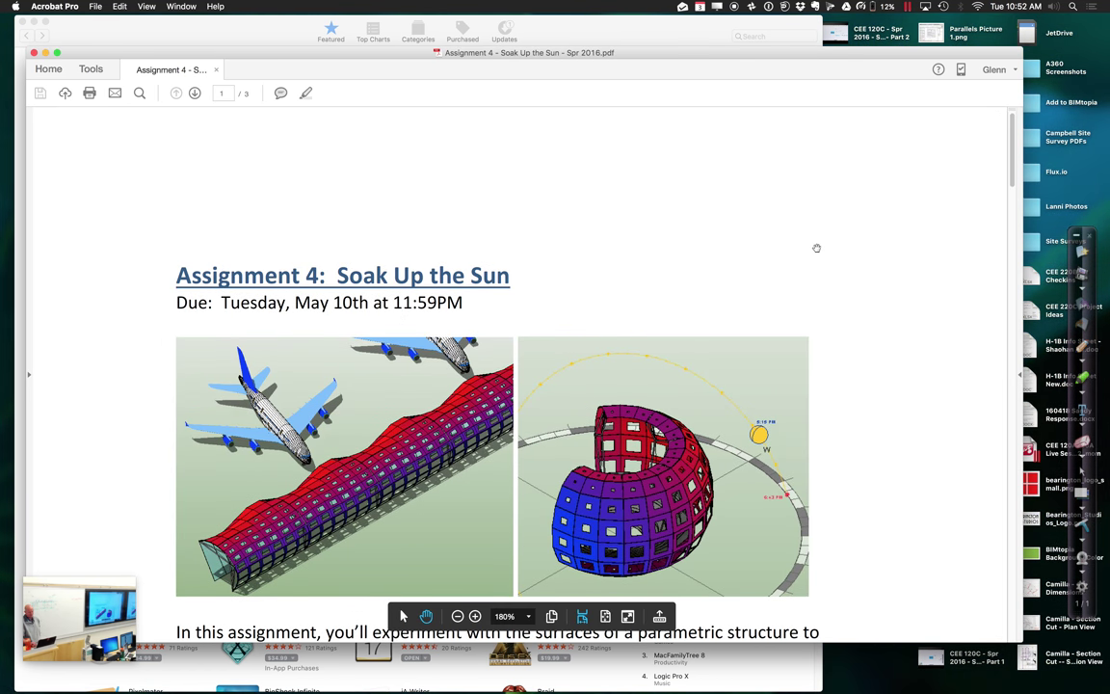
{"action": "scroll", "coordinate": [1011, 135], "scroll_direction": "down", "scroll_amount": 2}
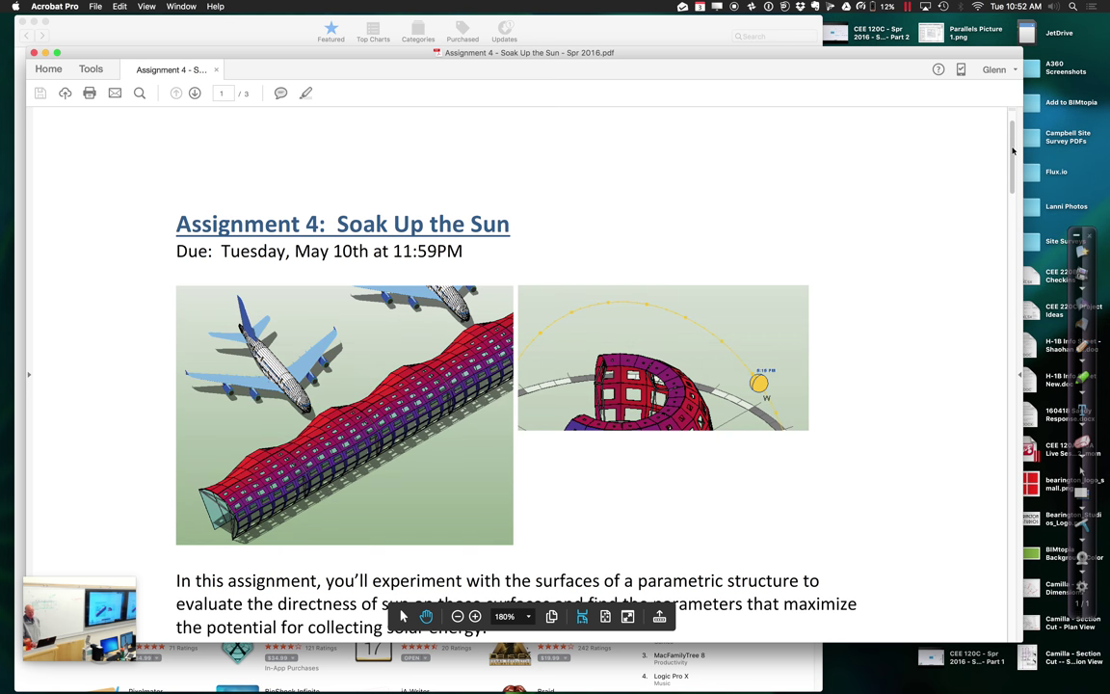
{"action": "left_click_drag", "start_coordinate": [1012, 149], "coordinate": [1029, 239]}
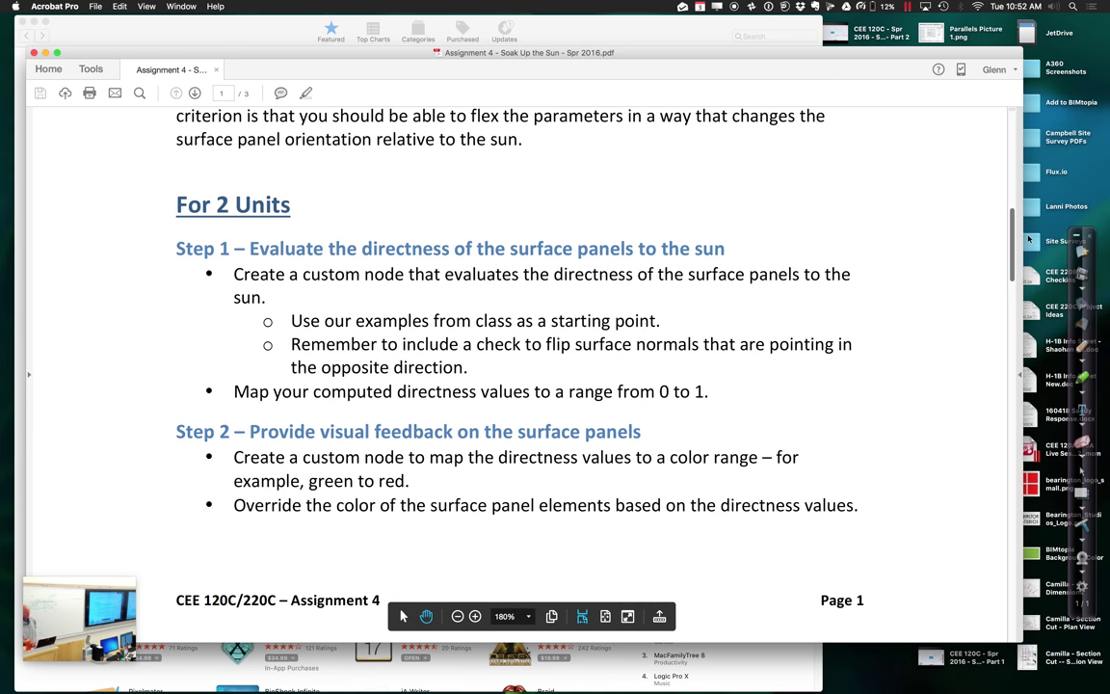